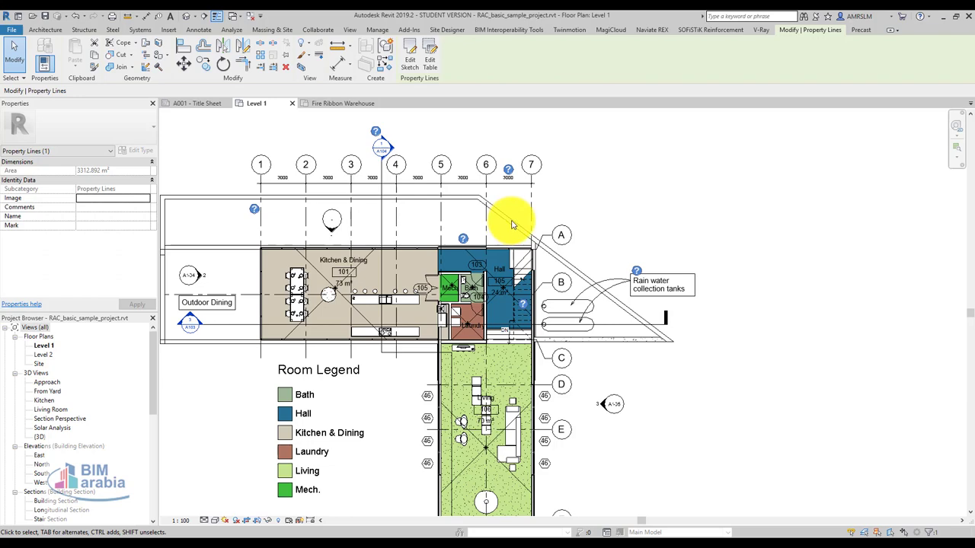
# Step: Dismiss the save reminder and tag the Laundry–Hall wall, agreeing to load a wall tag family
pyautogui.click(772, 396)
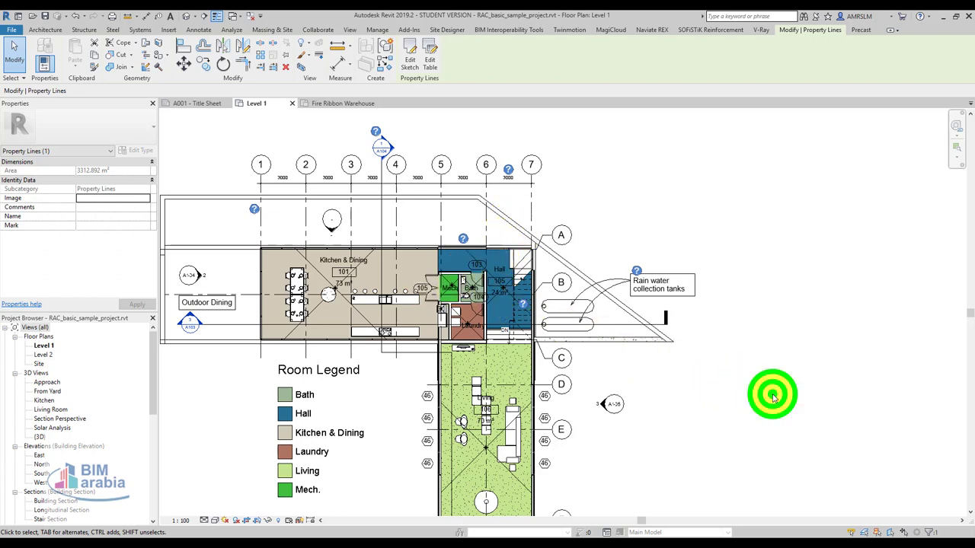
pyautogui.scroll(2, 457, 305)
pyautogui.scroll(2, 435, 282)
pyautogui.scroll(3, 450, 267)
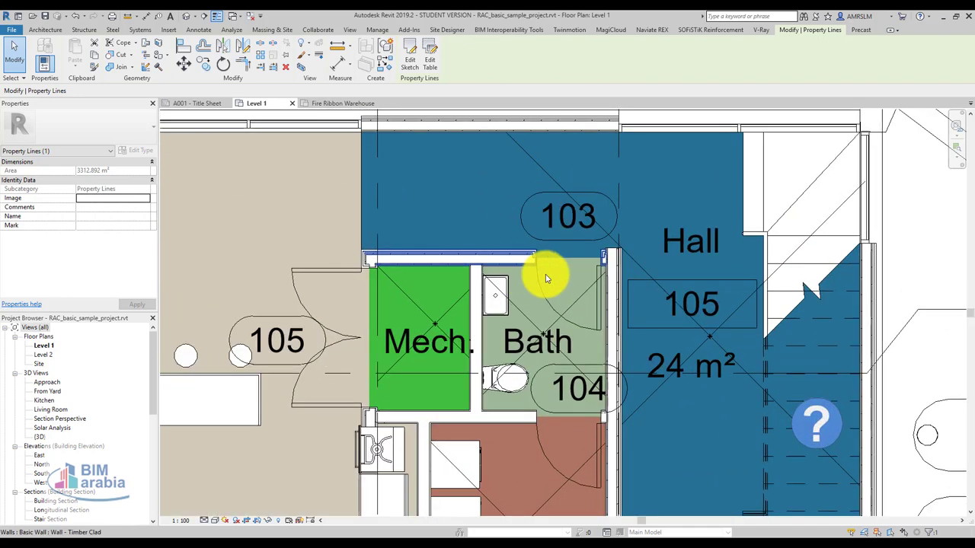
pyautogui.moveTo(631, 414)
pyautogui.mouseDown(button='middle')
pyautogui.moveTo(606, 285)
pyautogui.moveTo(551, 300)
pyautogui.mouseUp(button='middle')
pyautogui.scroll(2, 552, 300)
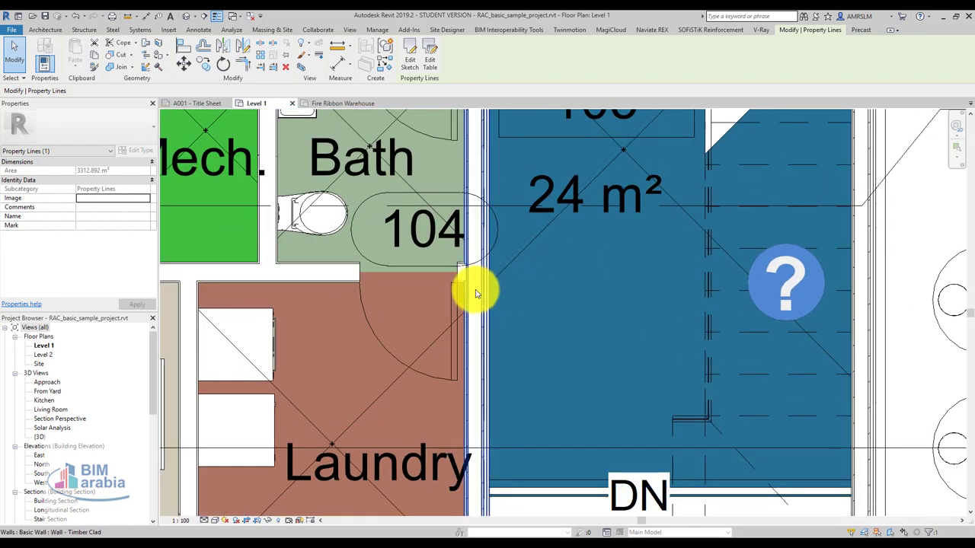
pyautogui.click(554, 327)
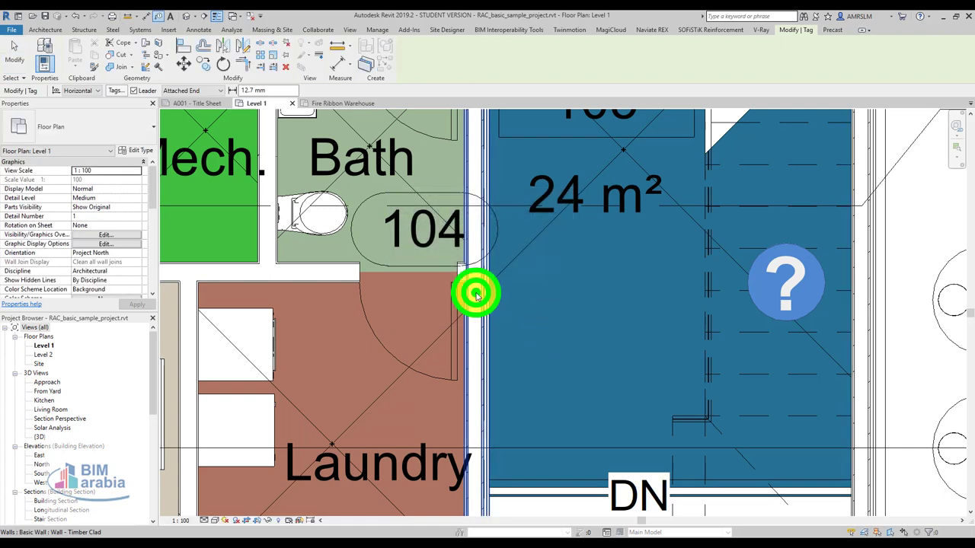
pyautogui.click(475, 295)
pyautogui.click(512, 286)
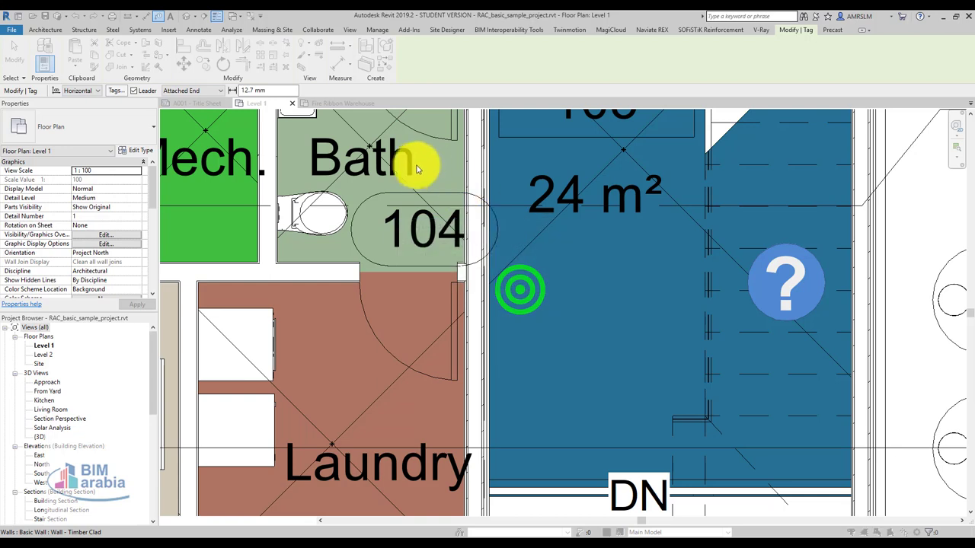
# Step: Load Wall Tag.rfa from the Annotations > Architectural folder
pyautogui.doubleClick(399, 201)
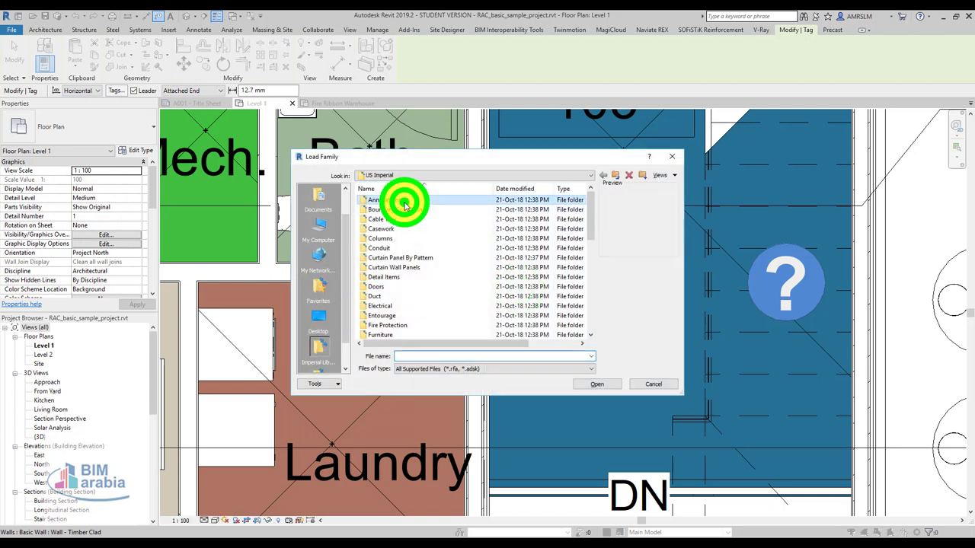
pyautogui.doubleClick(393, 200)
pyautogui.scroll(-2, 393, 202)
pyautogui.click(396, 296)
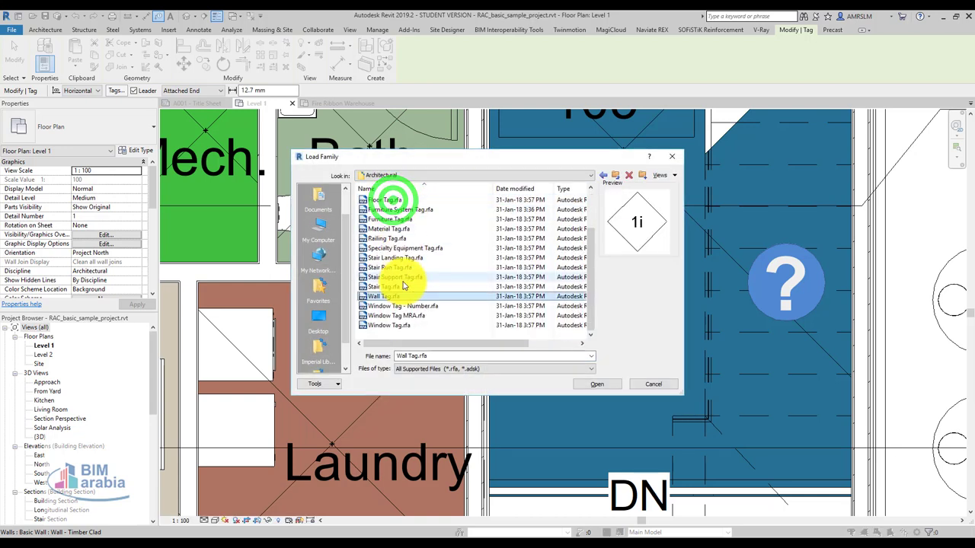
pyautogui.click(594, 387)
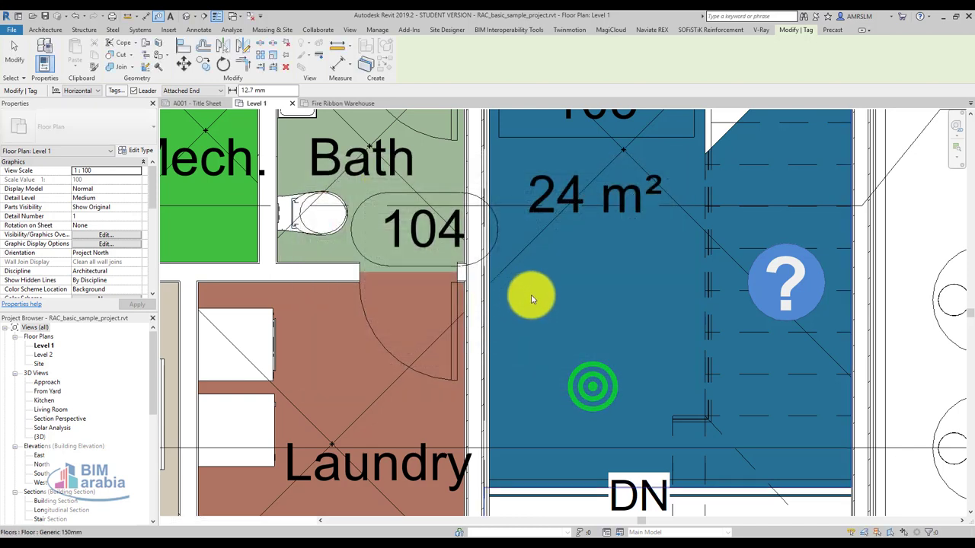
# Step: Place the wall tag on the Hall-side wall, then select it
pyautogui.click(480, 312)
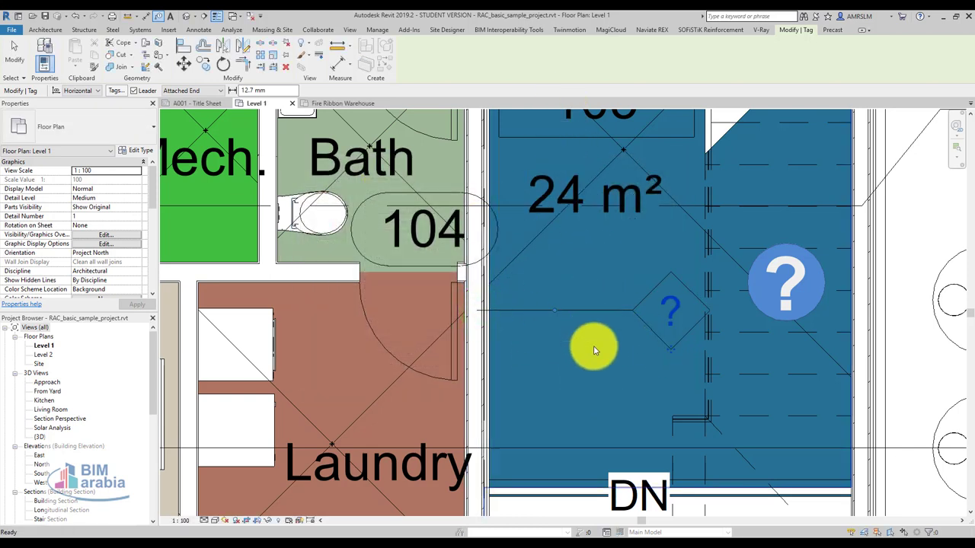
pyautogui.press('Escape')
pyautogui.click(608, 314)
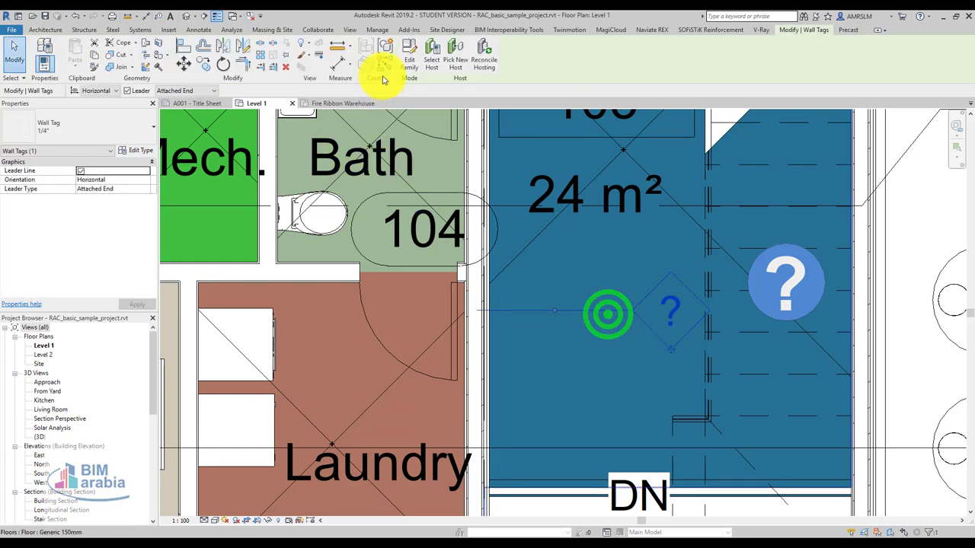
# Step: In the Wall Tag family, add Fire Rating to the label on a new line below Type Mark
pyautogui.click(409, 45)
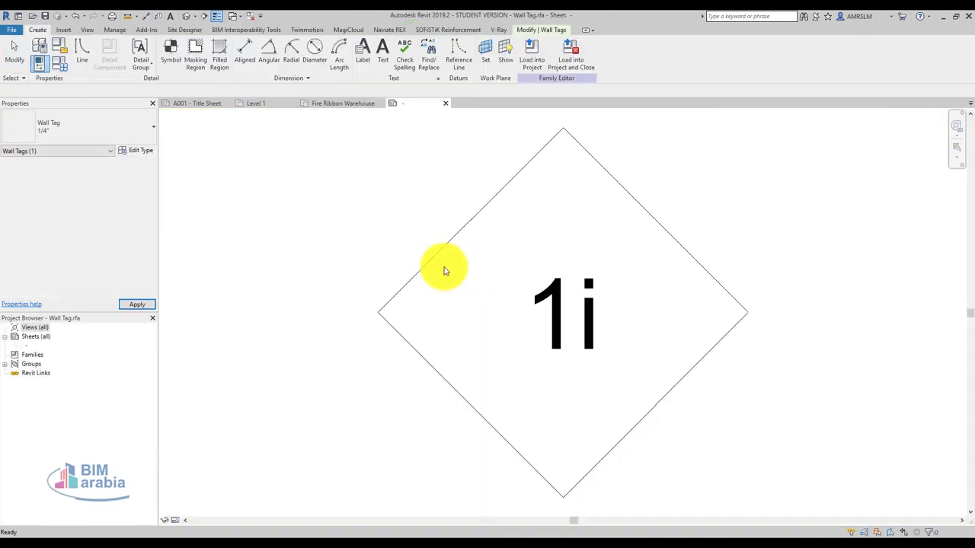
pyautogui.click(567, 288)
pyautogui.click(111, 180)
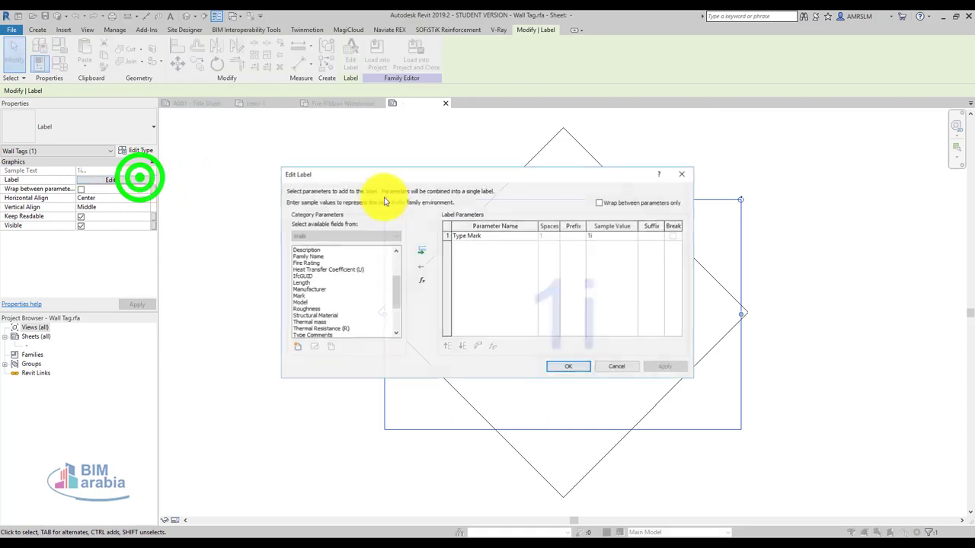
pyautogui.scroll(-3, 315, 305)
pyautogui.scroll(-3, 320, 327)
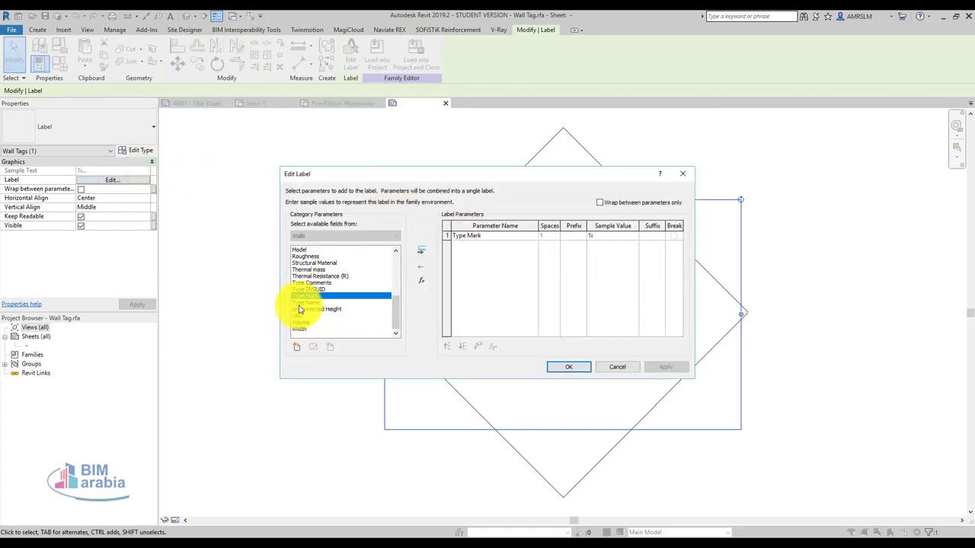
pyautogui.scroll(3, 303, 308)
pyautogui.click(314, 250)
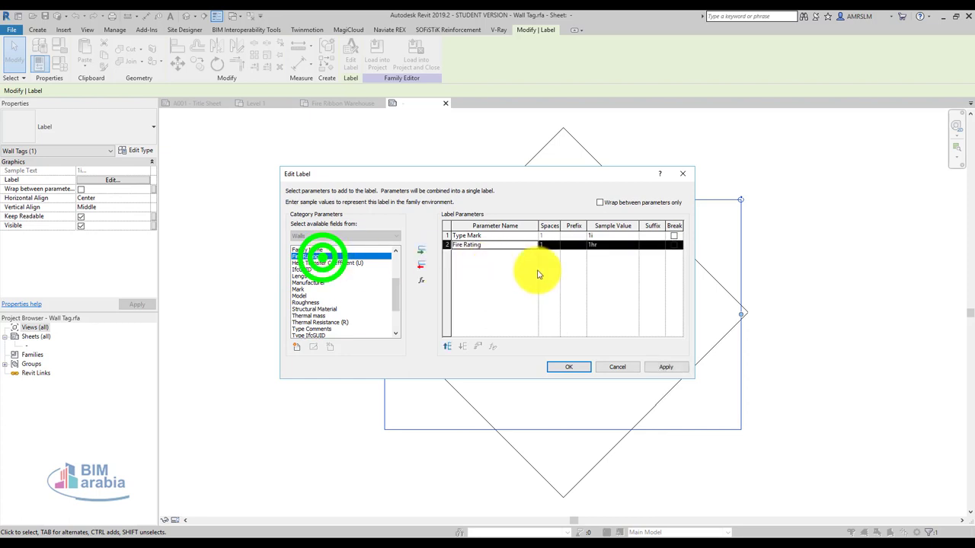
pyautogui.click(673, 235)
pyautogui.click(577, 367)
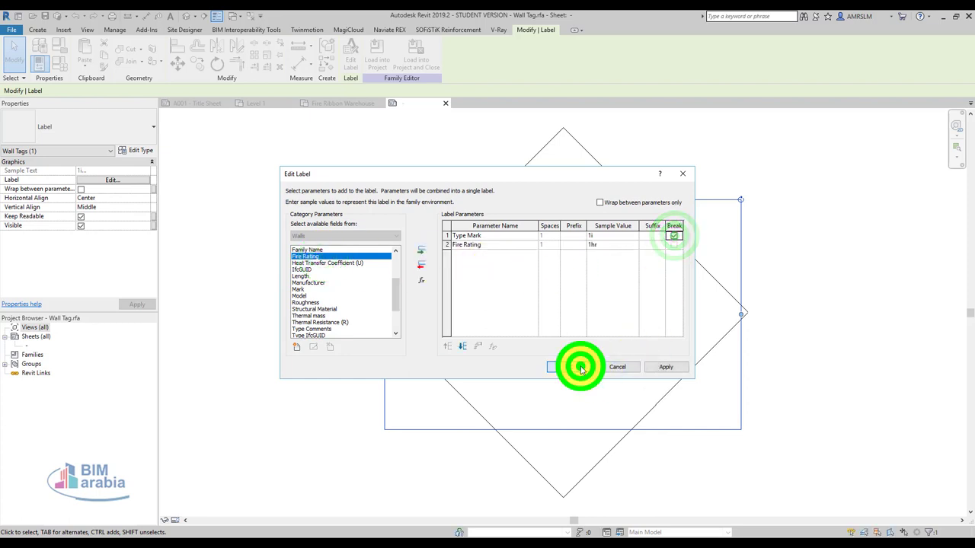
# Step: Load the edited Wall Tag into the basic sample project, answering the save prompt
pyautogui.click(424, 63)
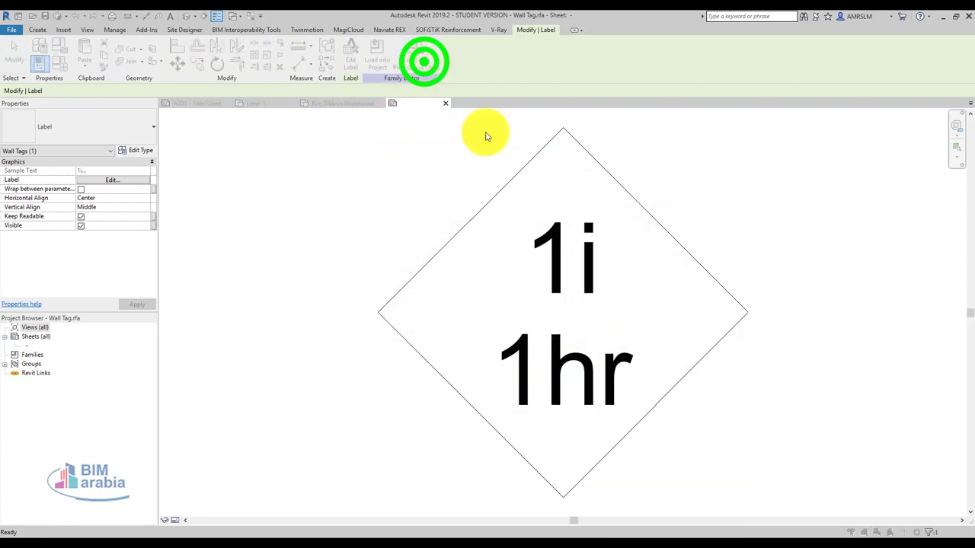
pyautogui.click(423, 233)
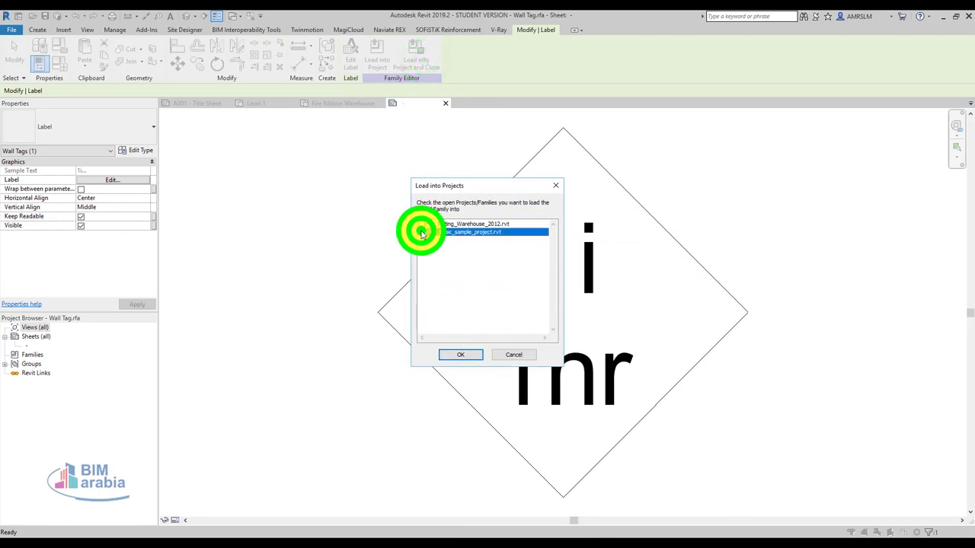
pyautogui.click(449, 358)
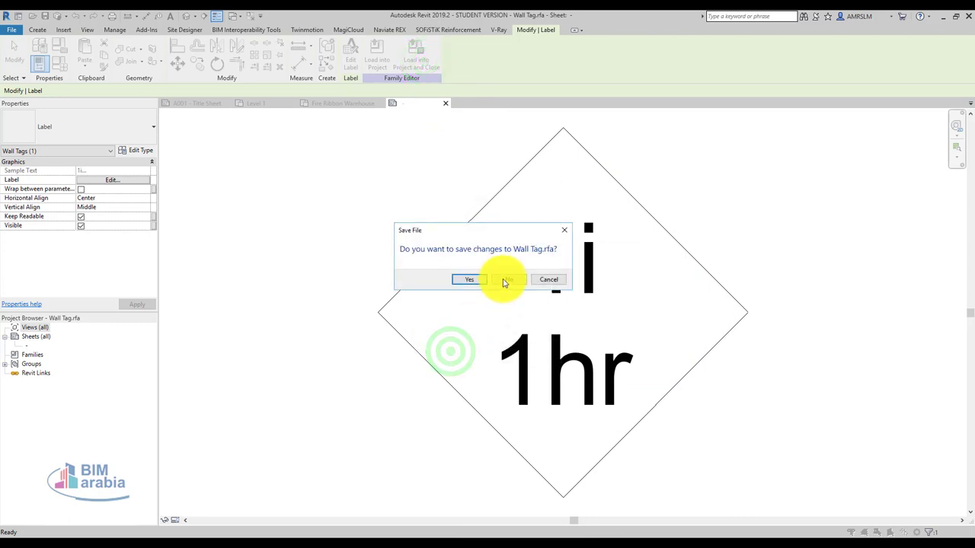
pyautogui.click(502, 280)
# Step: Overwrite the existing tag, then give the Timber Clad wall type Type Mark w1 and Fire Rating 3hr
pyautogui.click(517, 280)
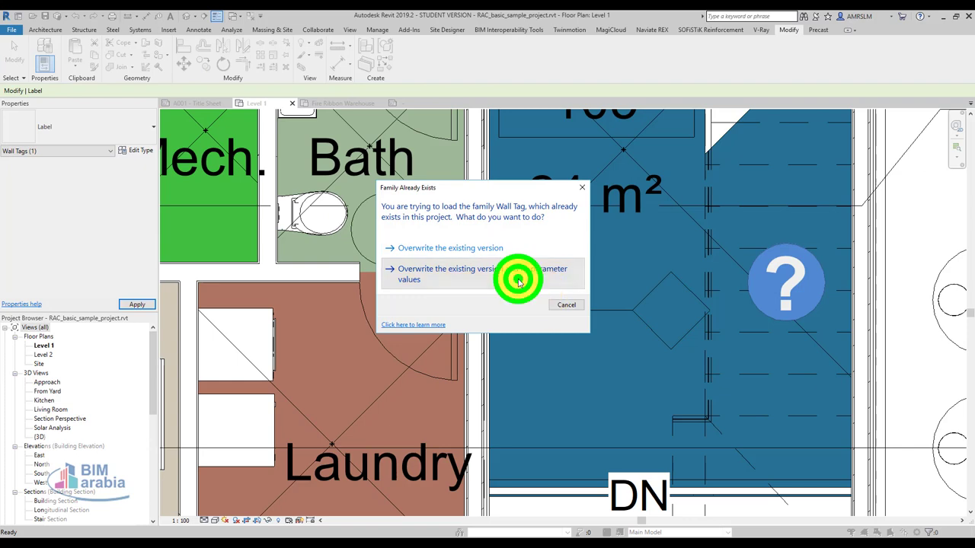
pyautogui.click(469, 329)
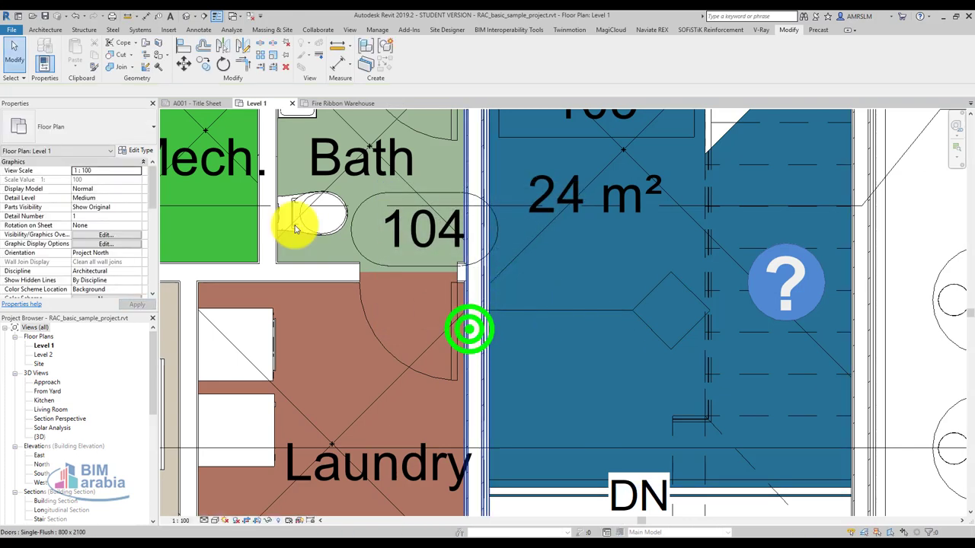
pyautogui.click(137, 149)
pyautogui.scroll(-3, 402, 272)
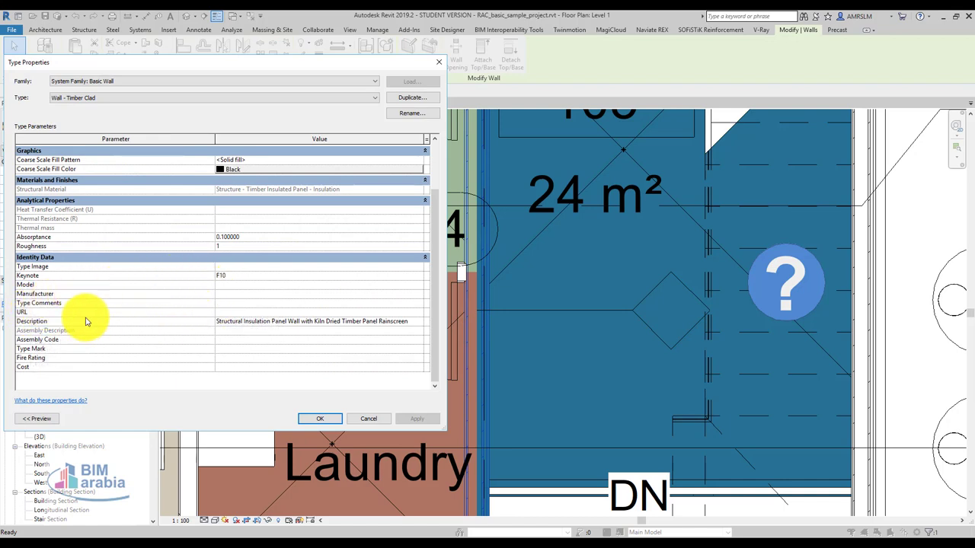
pyautogui.click(226, 349)
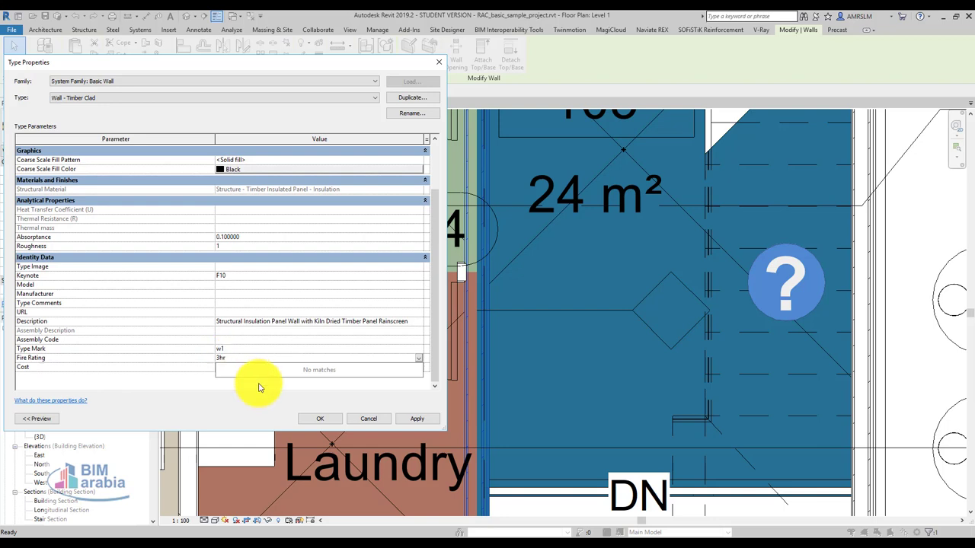
pyautogui.click(324, 421)
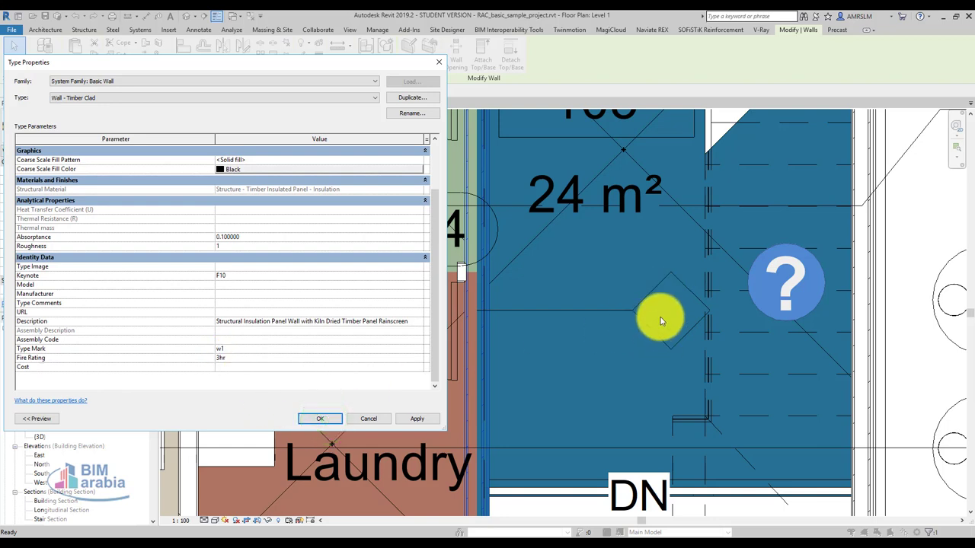
pyautogui.click(313, 418)
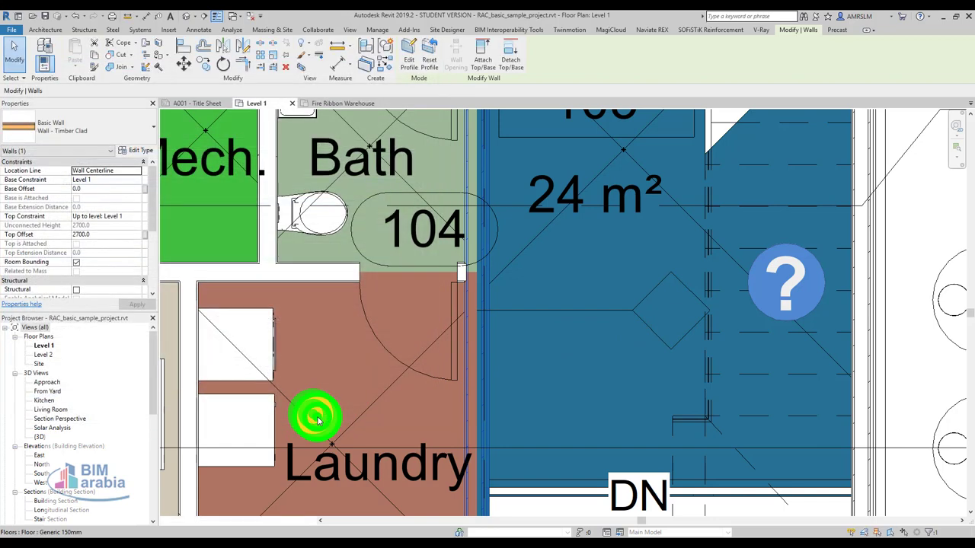
# Step: Open Level 1's Visibility/Graphics with VG and reach the Filters editor via Add and Edit/New
pyautogui.press('Escape')
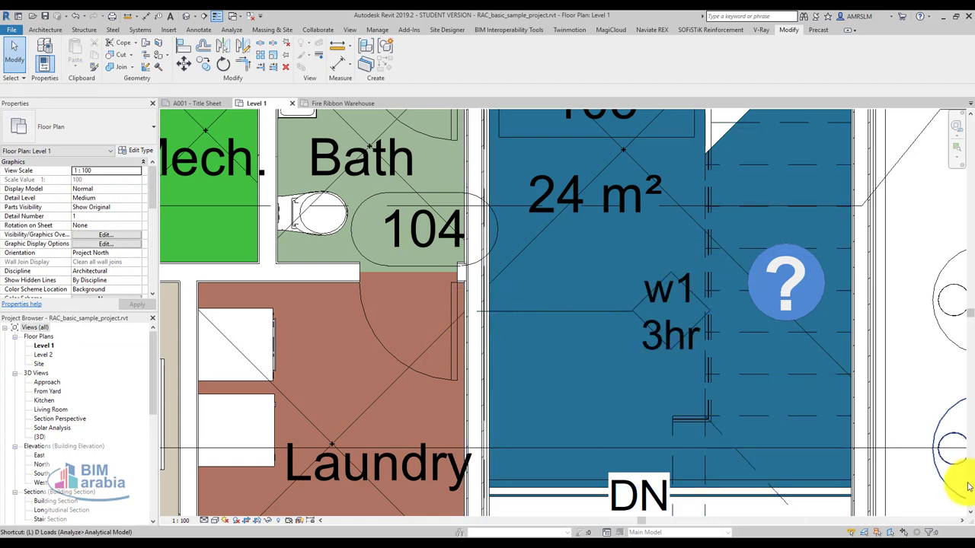
pyautogui.click(914, 371)
pyautogui.press('v')
pyautogui.press('g')
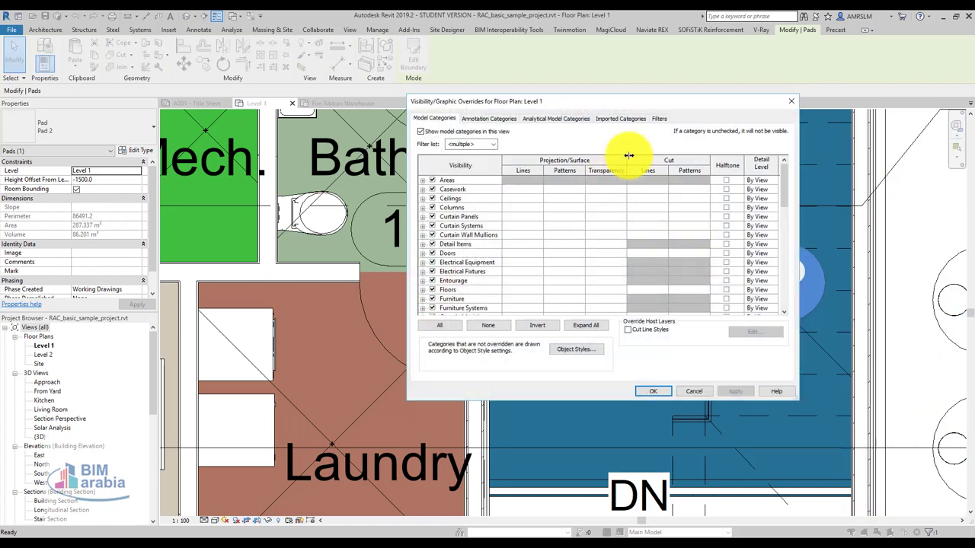
pyautogui.click(661, 120)
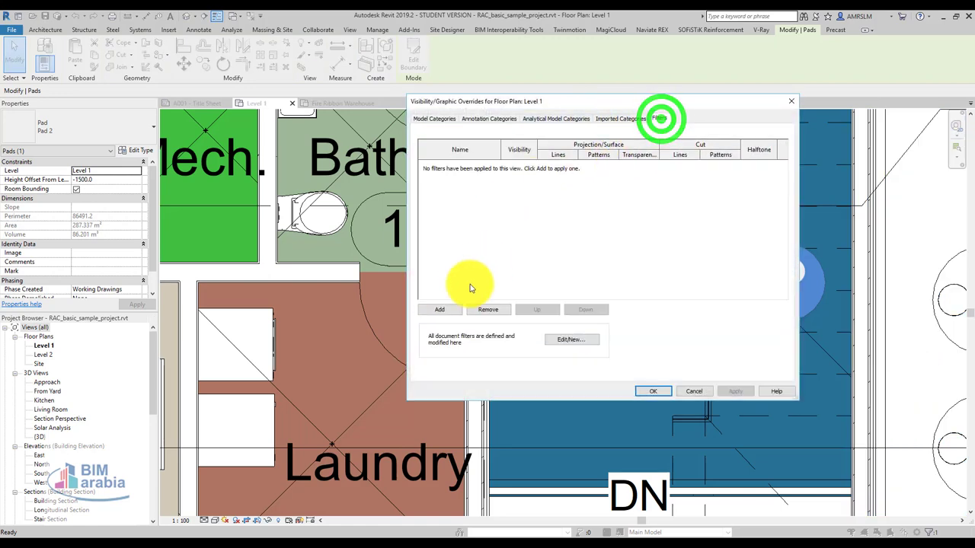
pyautogui.click(448, 309)
pyautogui.click(654, 199)
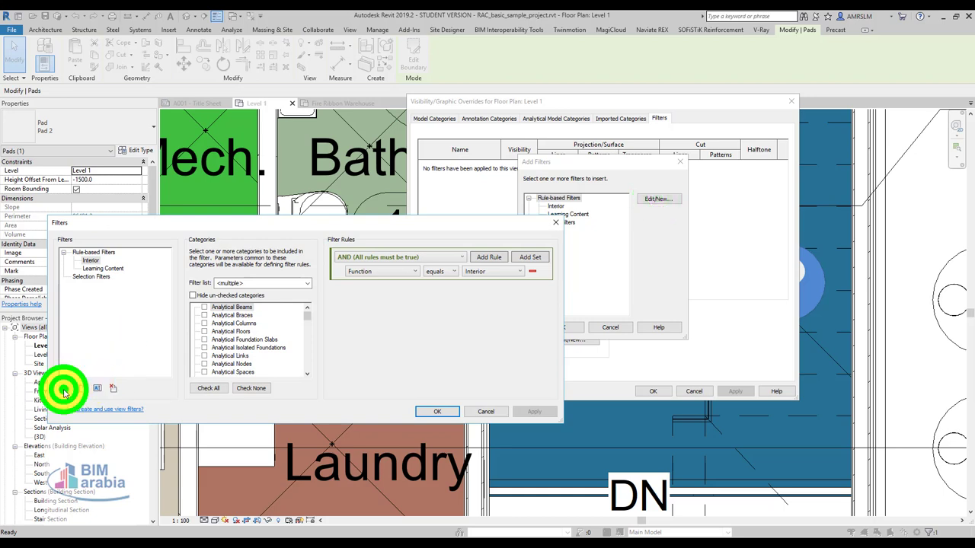
# Step: Create a new rule-based filter named 'fire rated 3hr' applied to the Walls category
pyautogui.click(64, 390)
pyautogui.write('fire rated 3hr')
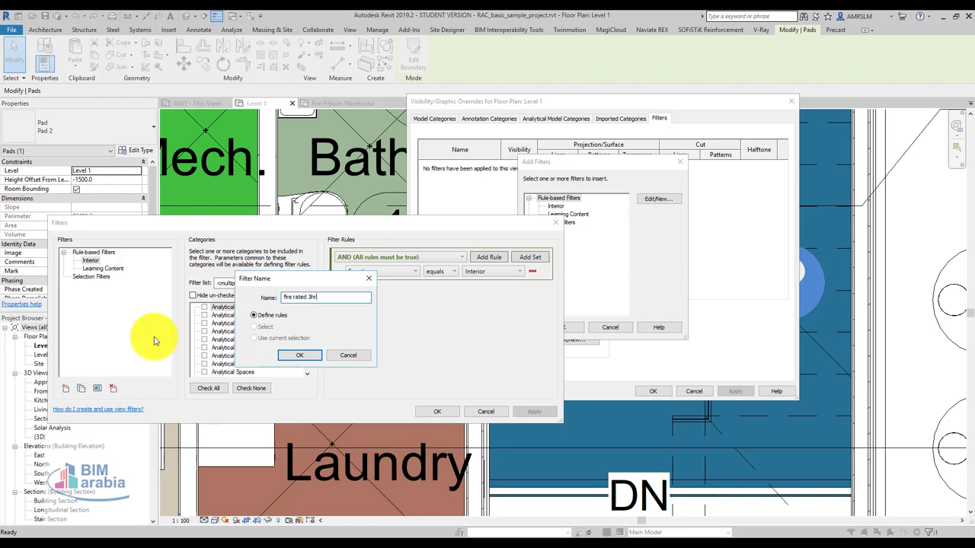
pyautogui.click(305, 355)
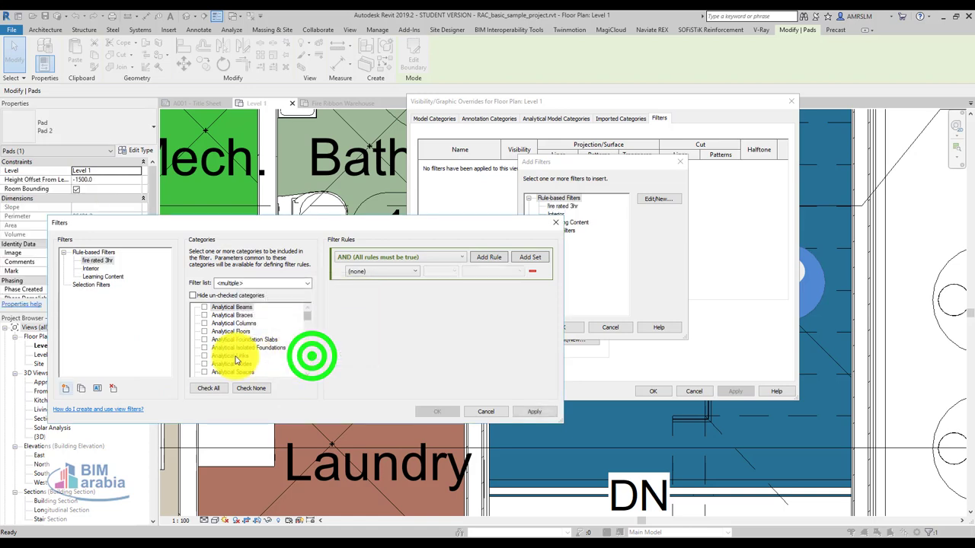
pyautogui.click(236, 356)
pyautogui.scroll(-2, 254, 335)
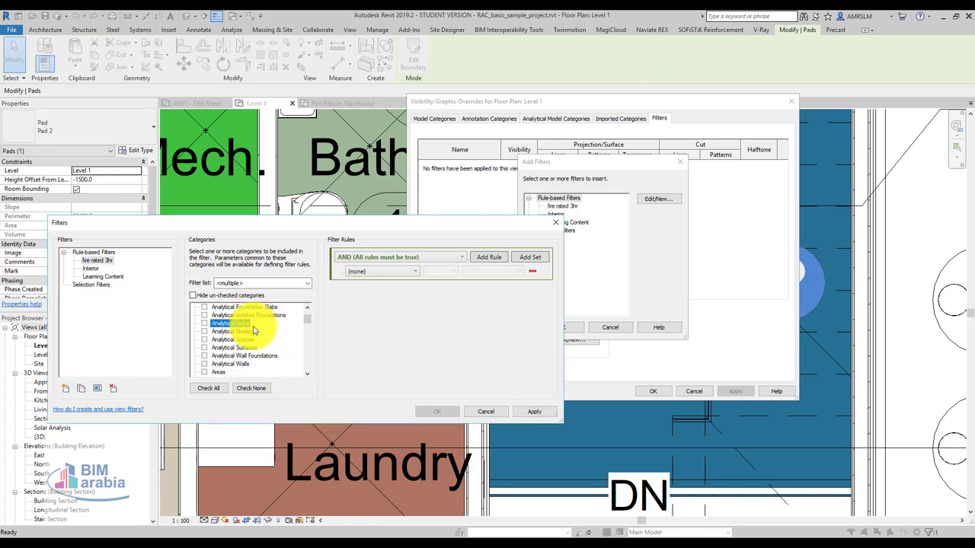
pyautogui.scroll(-10, 232, 350)
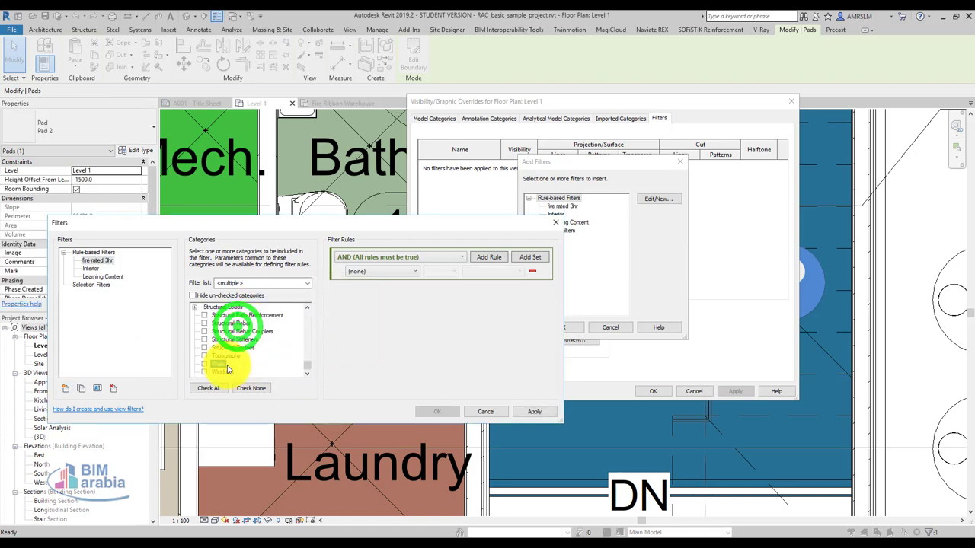
pyautogui.click(205, 365)
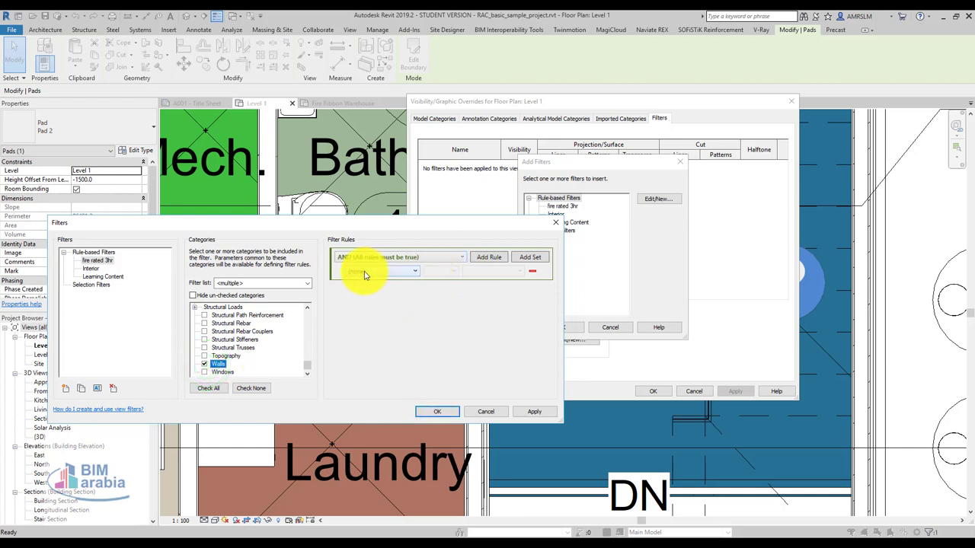
# Step: Set the filter rule to Fire Rating equals 3hr and add the filter to Level 1
pyautogui.click(417, 272)
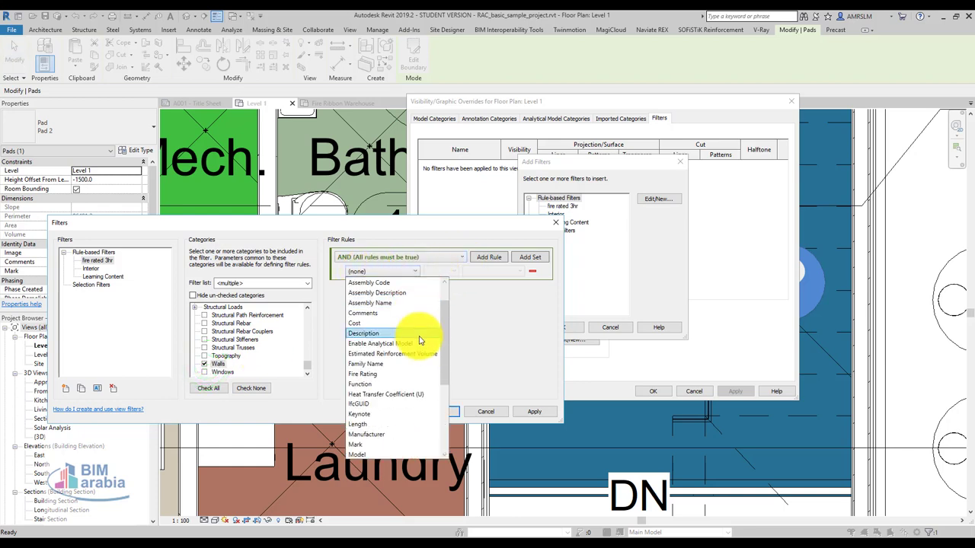
pyautogui.scroll(-5, 413, 338)
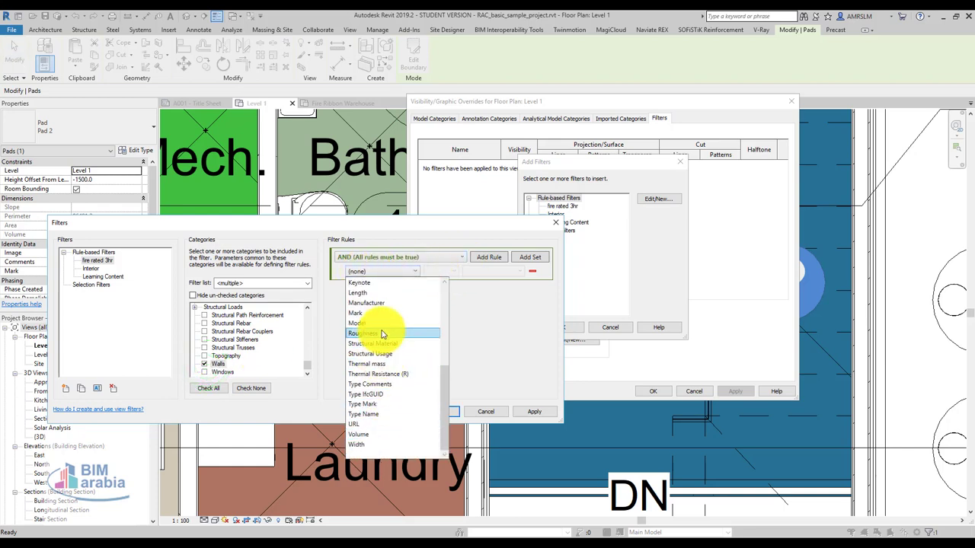
pyautogui.scroll(5, 383, 297)
pyautogui.click(382, 294)
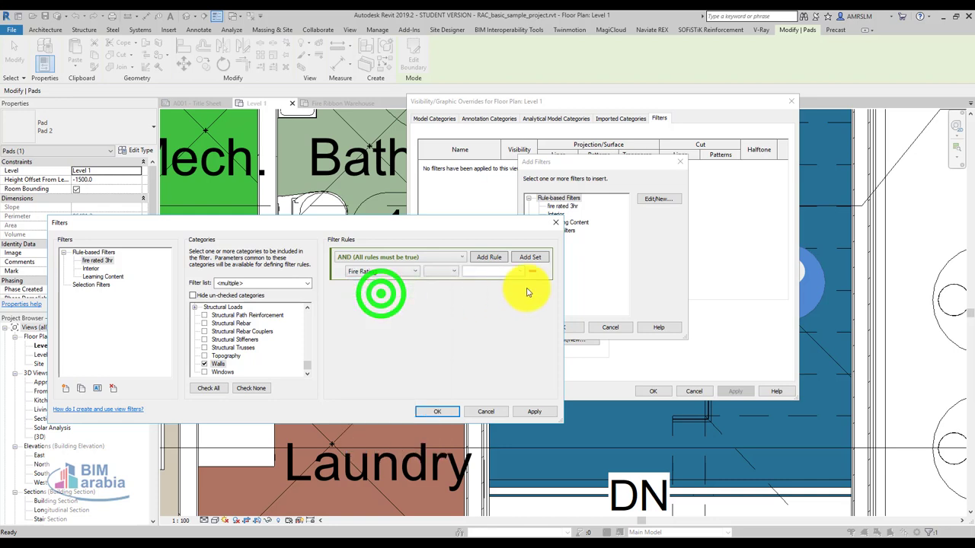
pyautogui.click(450, 272)
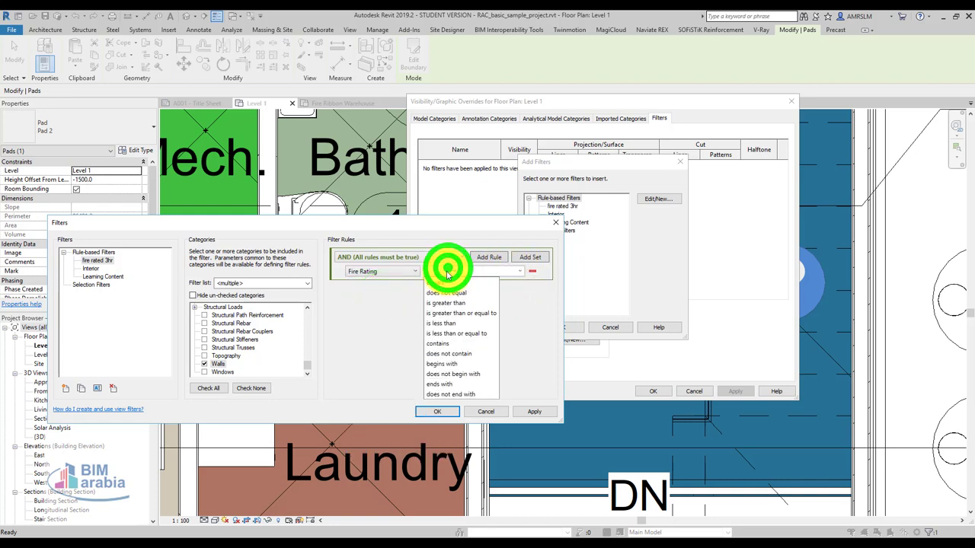
pyautogui.click(447, 283)
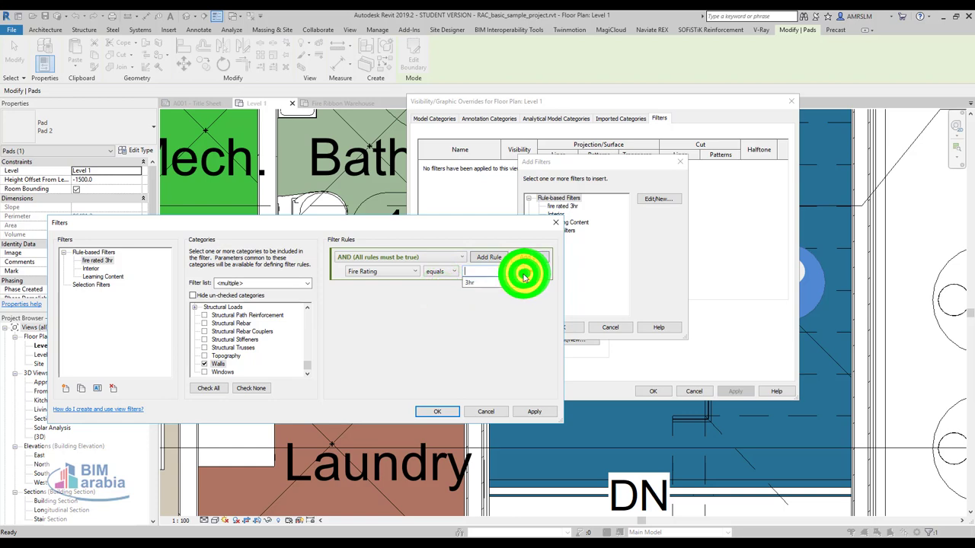
pyautogui.click(440, 410)
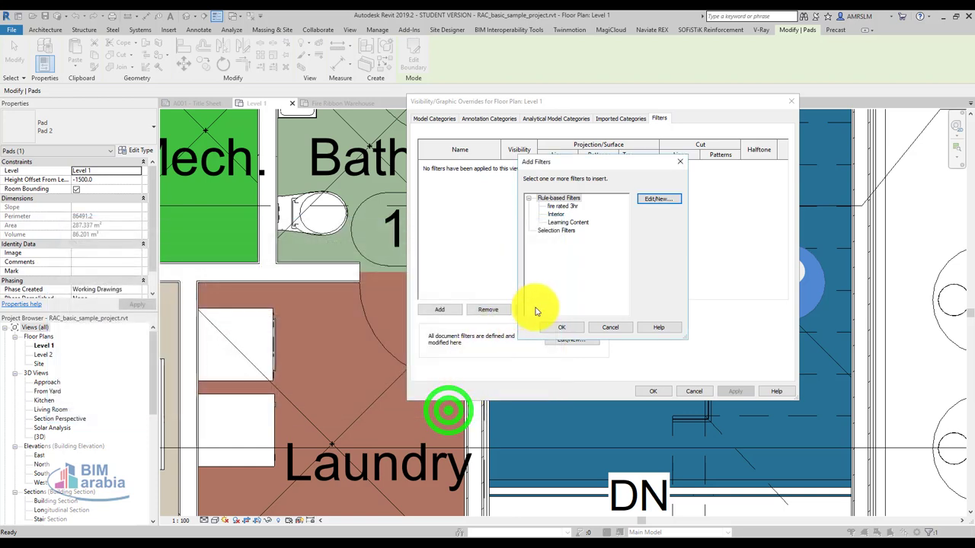
pyautogui.click(575, 333)
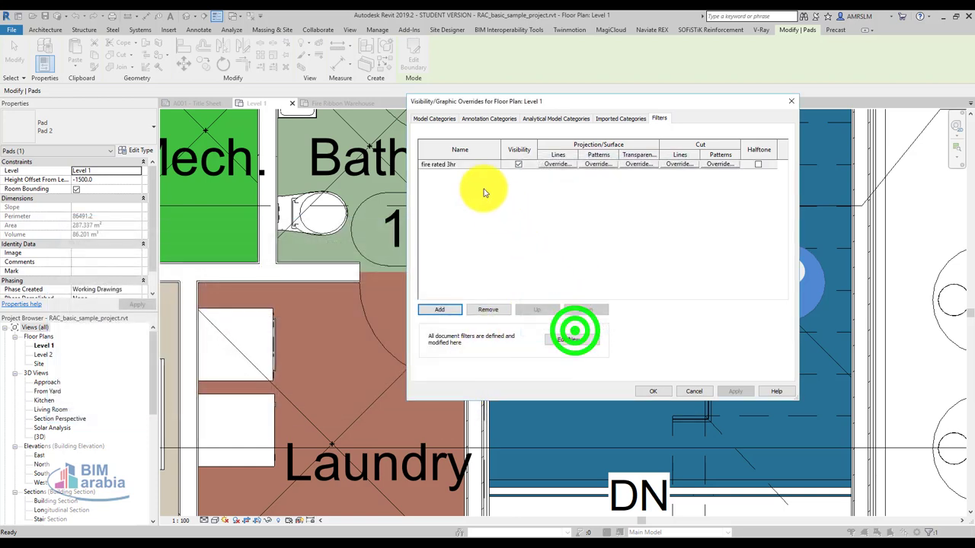
# Step: Override the fire rated 3hr filter's cut lines to red
pyautogui.click(674, 164)
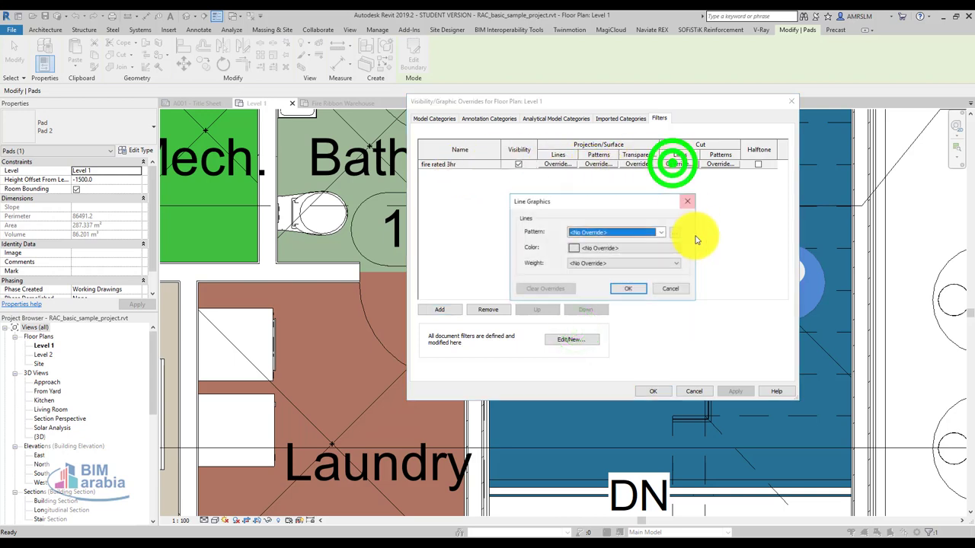
pyautogui.click(618, 250)
pyautogui.click(511, 259)
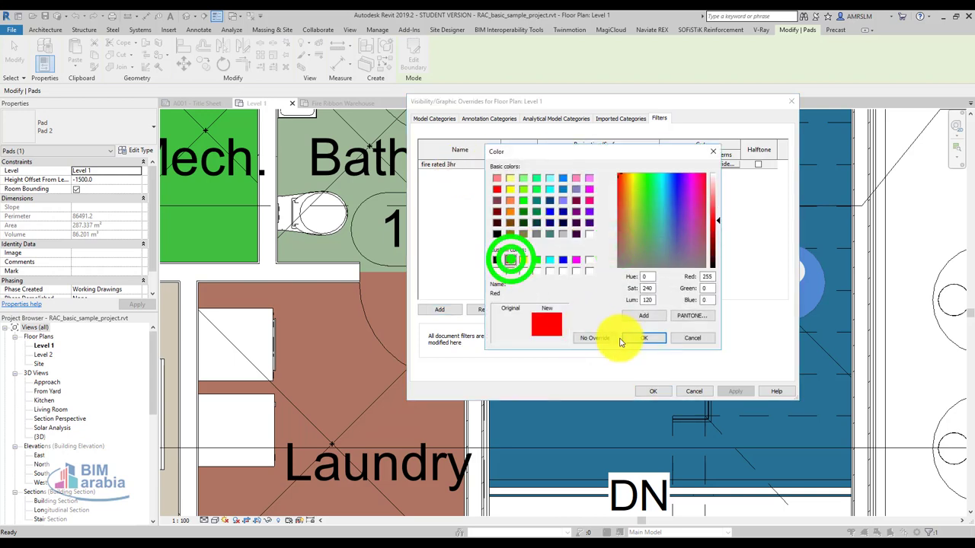
pyautogui.click(630, 337)
pyautogui.click(626, 286)
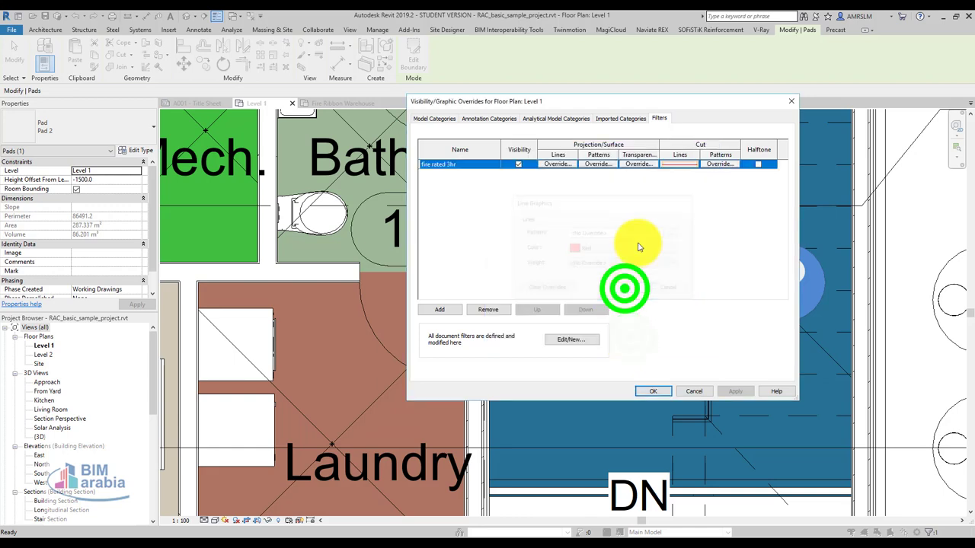
# Step: Set the filter's cut pattern foreground and background both to Aluminum
pyautogui.click(714, 163)
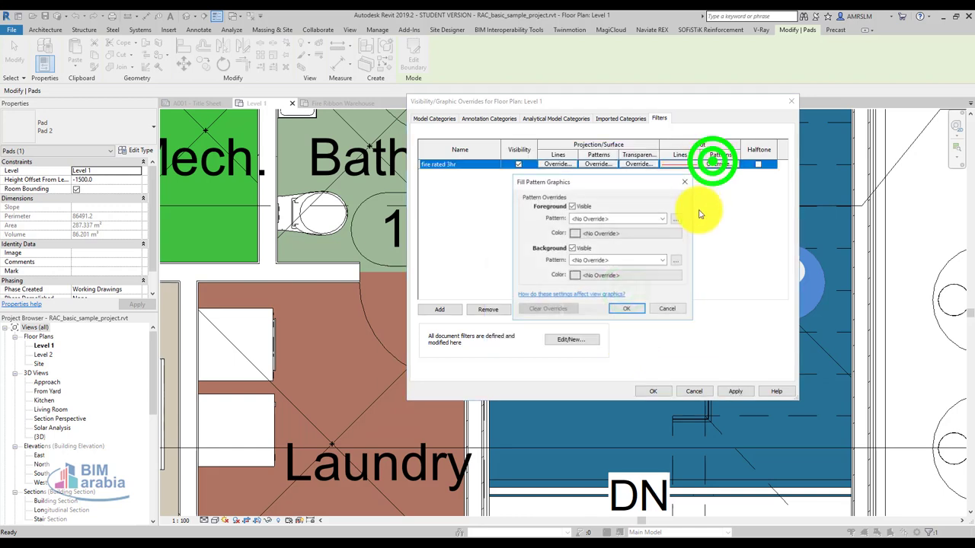
pyautogui.click(625, 218)
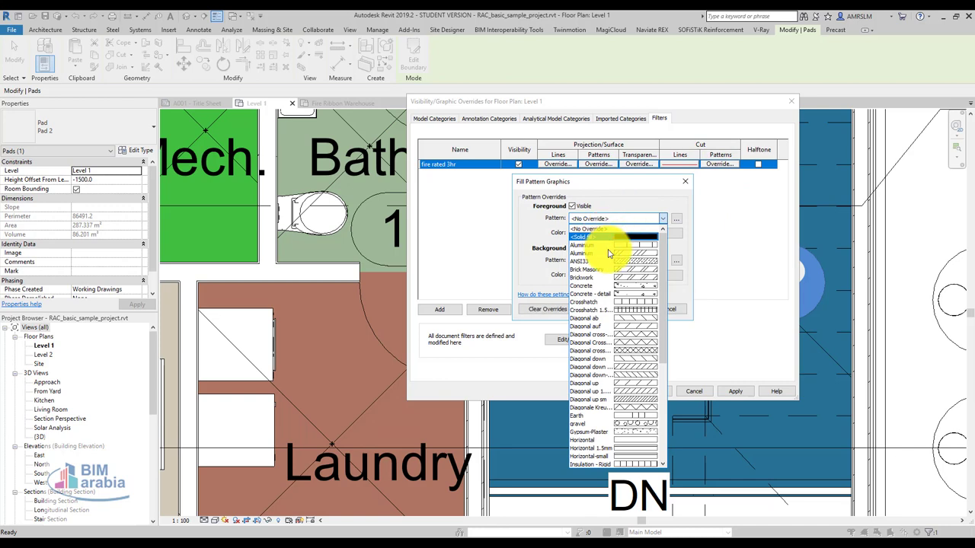
pyautogui.click(609, 253)
pyautogui.click(618, 261)
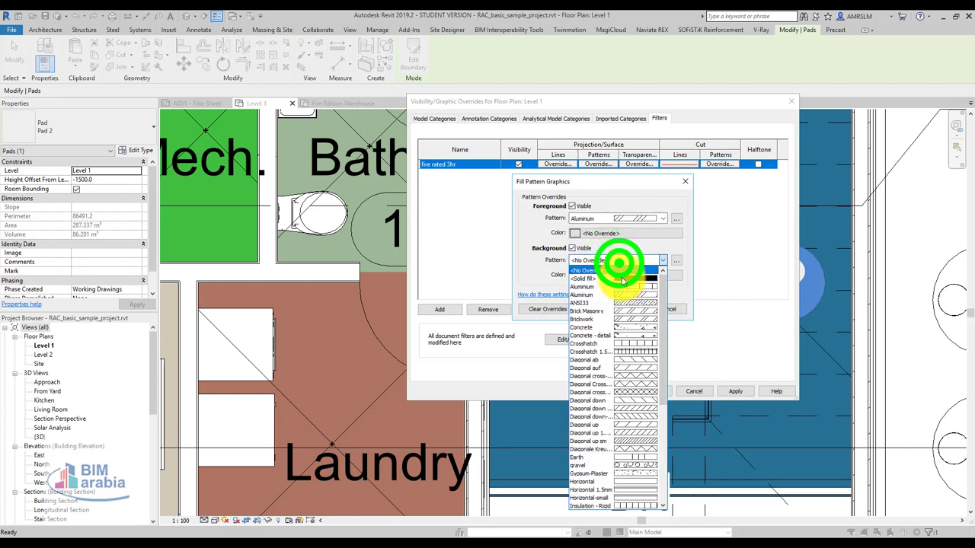
pyautogui.click(621, 295)
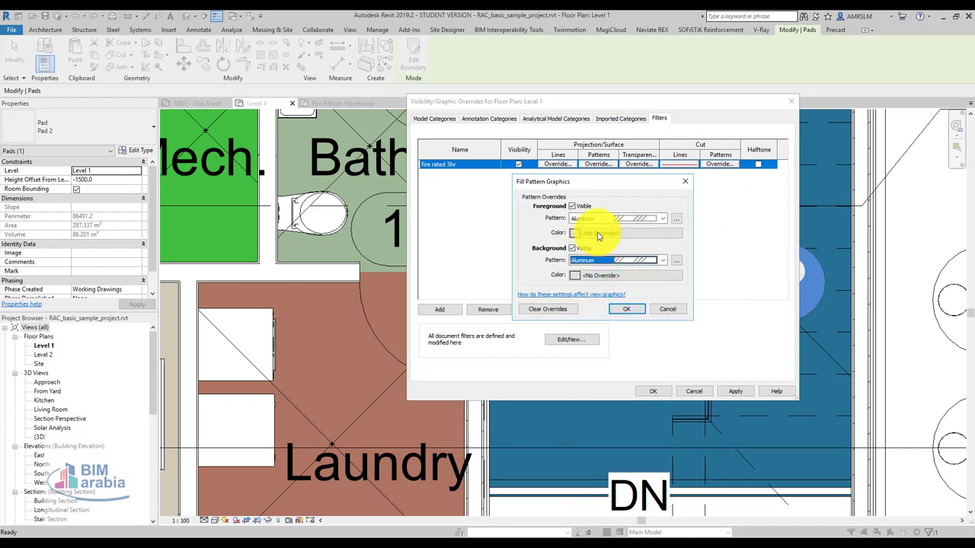
# Step: Colour both Aluminum cut patterns red and apply the overrides to the Level 1 plan
pyautogui.click(598, 233)
pyautogui.click(497, 188)
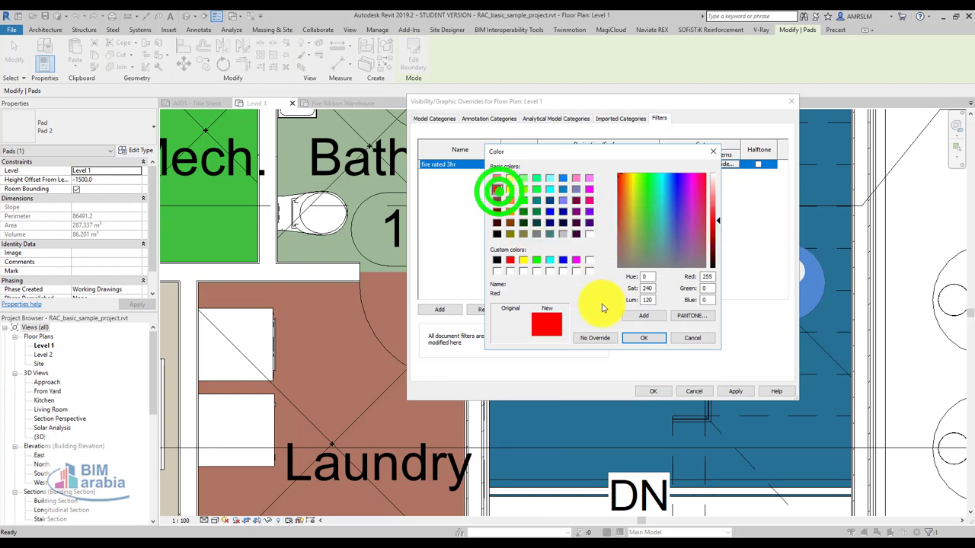
pyautogui.click(634, 338)
pyautogui.click(600, 260)
pyautogui.click(594, 274)
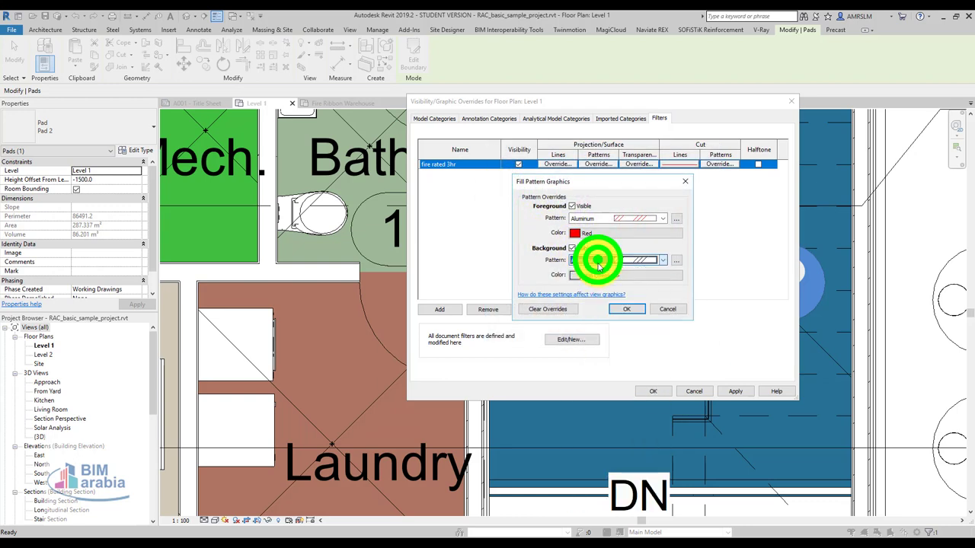
pyautogui.click(496, 189)
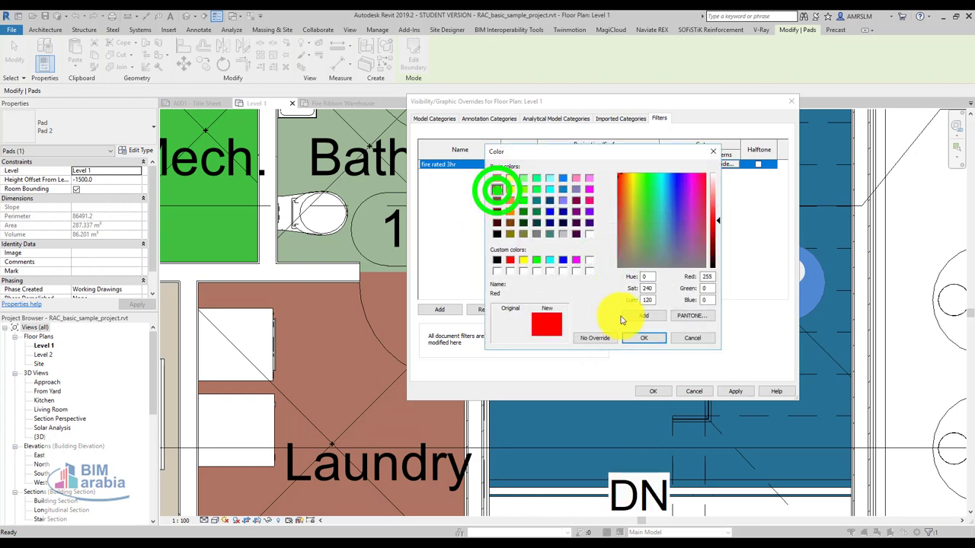
pyautogui.click(634, 337)
pyautogui.click(626, 308)
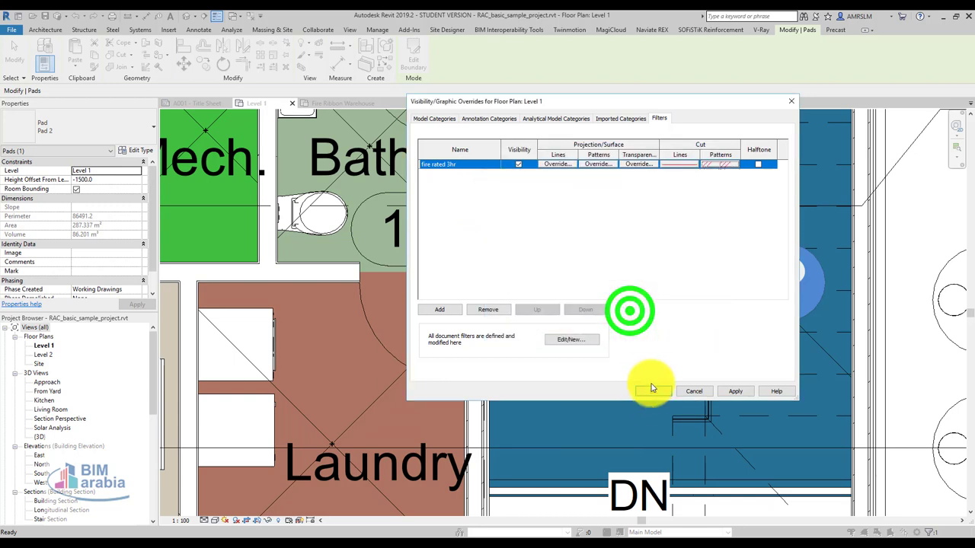
pyautogui.click(648, 390)
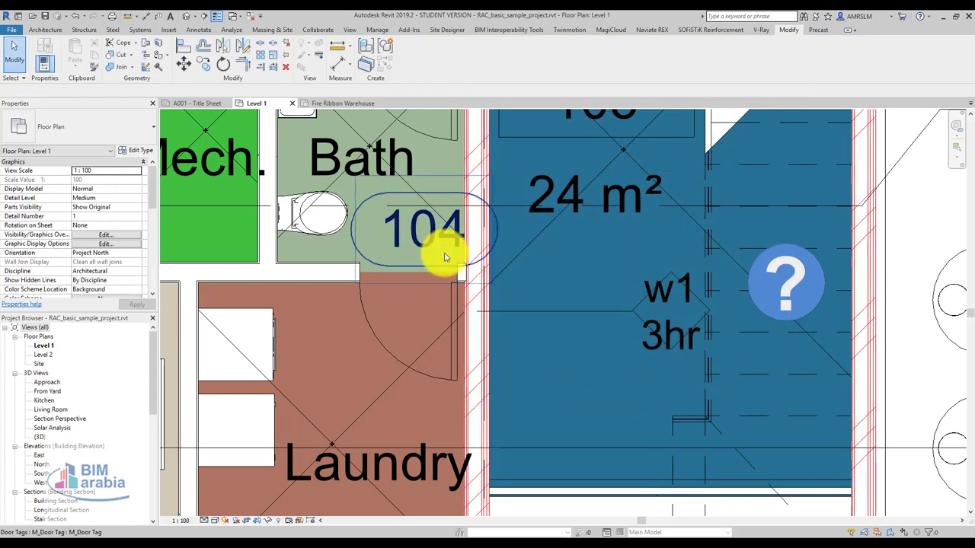
# Step: Window-select all 36 fire ribbons in the Fire Ribbon Warehouse plan, then return to Level 1
pyautogui.scroll(-2, 447, 255)
pyautogui.click(332, 102)
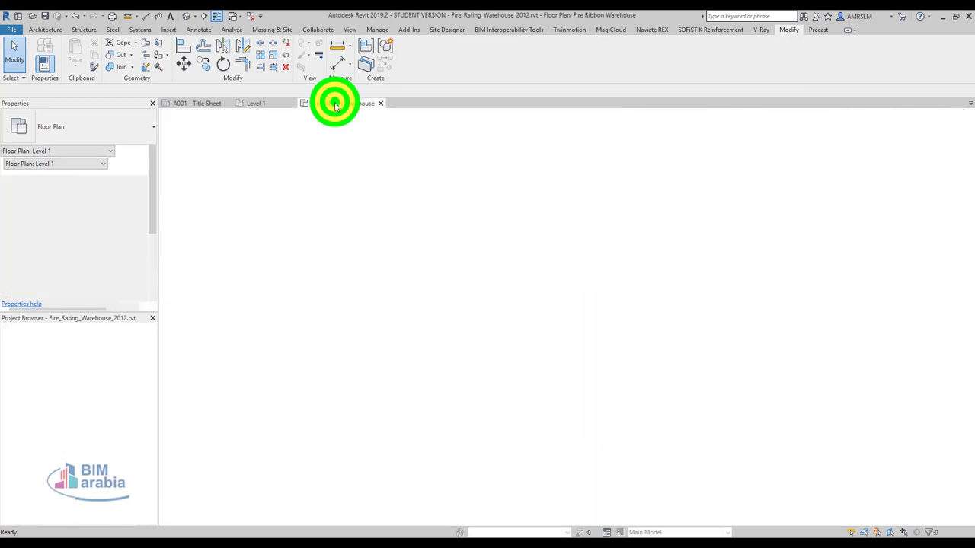
pyautogui.scroll(-3, 561, 248)
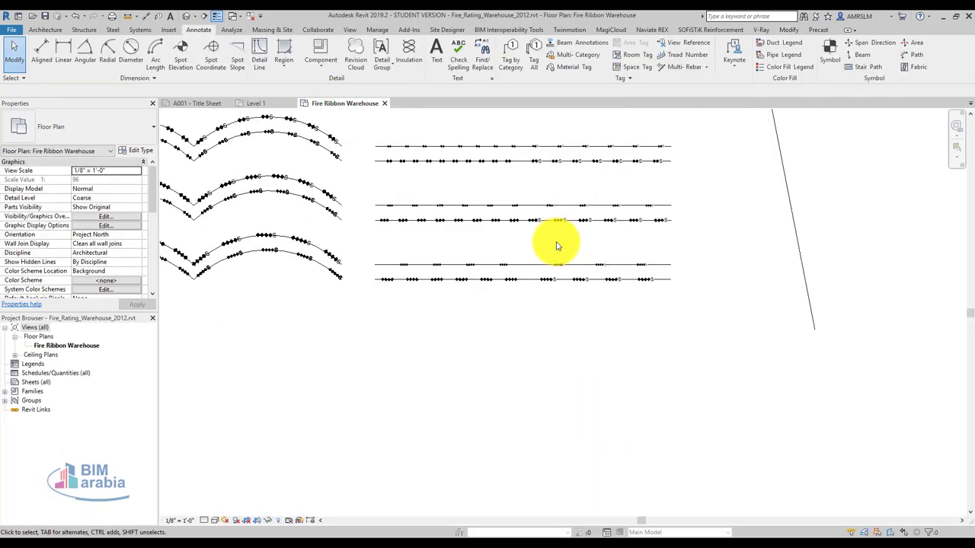
pyautogui.moveTo(441, 183); pyautogui.dragTo(569, 257, button='middle')
pyautogui.scroll(-2, 548, 244)
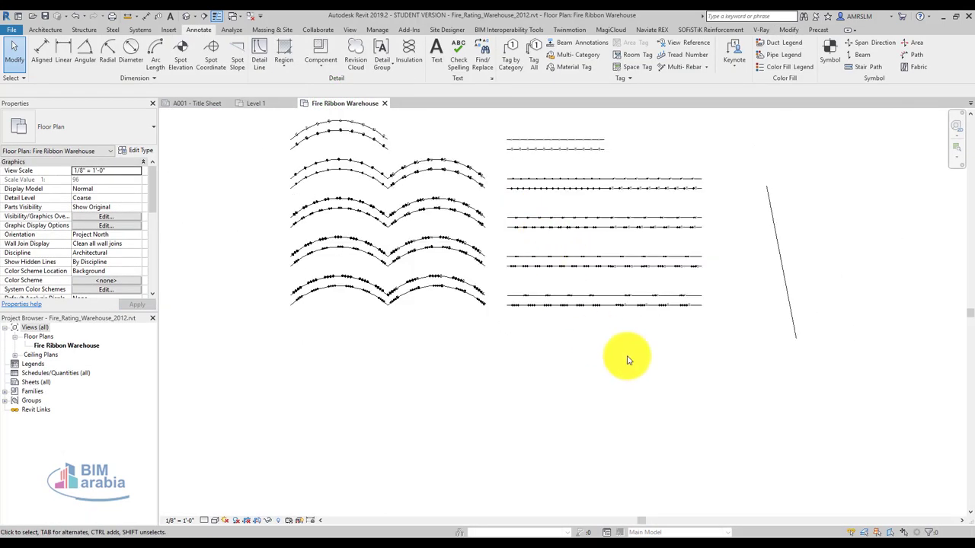
pyautogui.moveTo(628, 356); pyautogui.dragTo(340, 127)
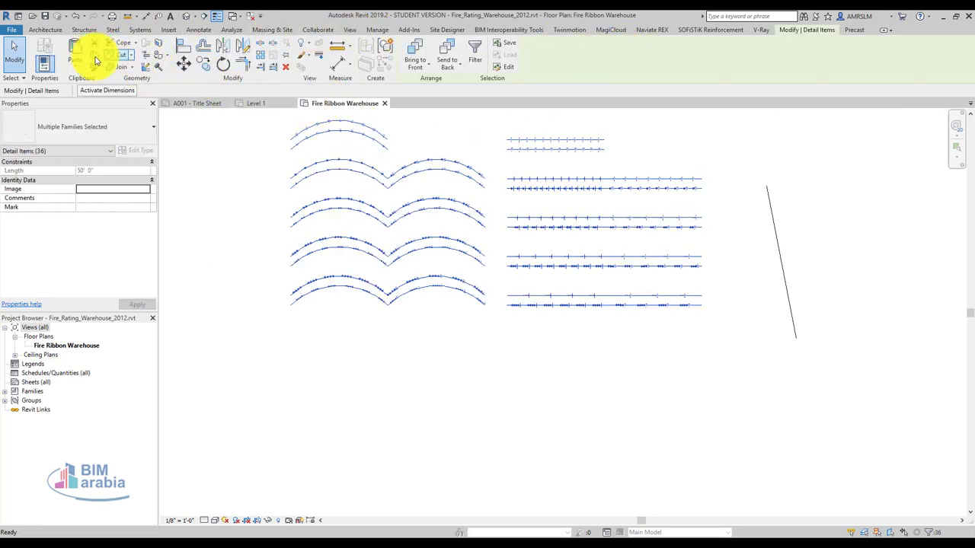
pyautogui.click(246, 103)
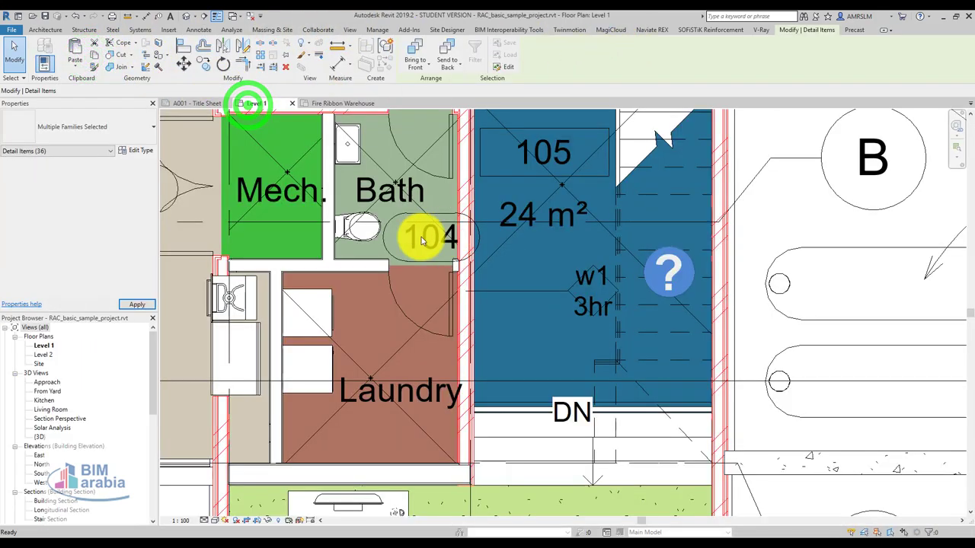
pyautogui.scroll(-6, 414, 236)
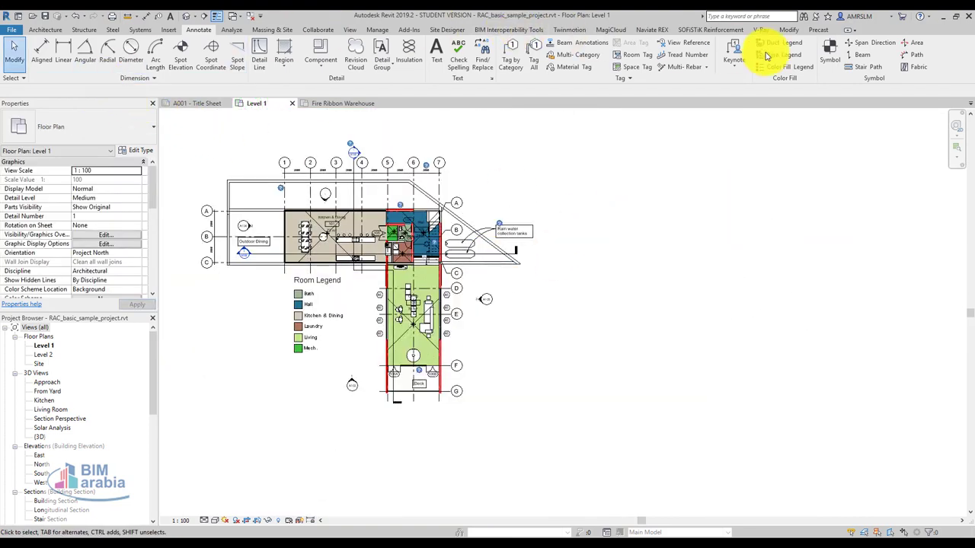
# Step: Paste the copied fire ribbons into Level 1, keeping the project's existing duplicate types
pyautogui.click(789, 31)
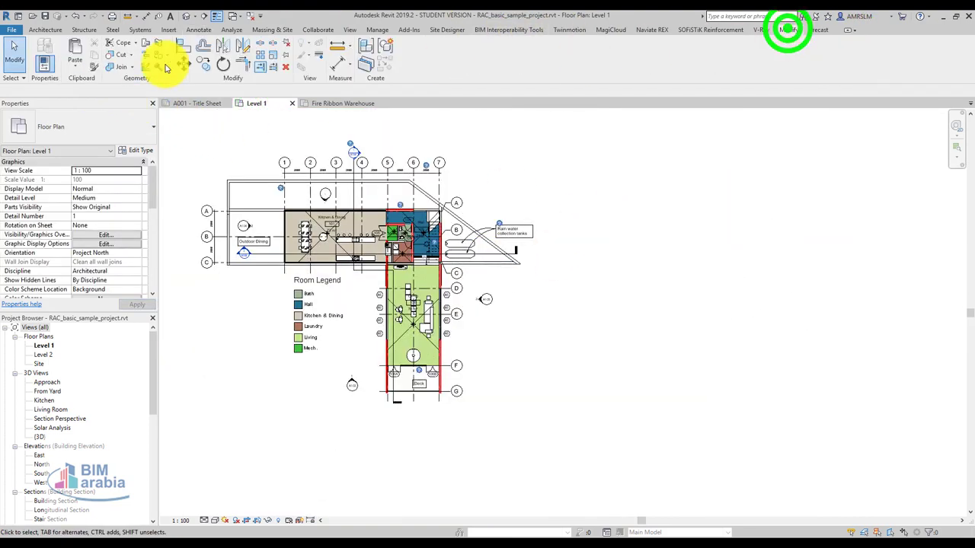
pyautogui.click(77, 74)
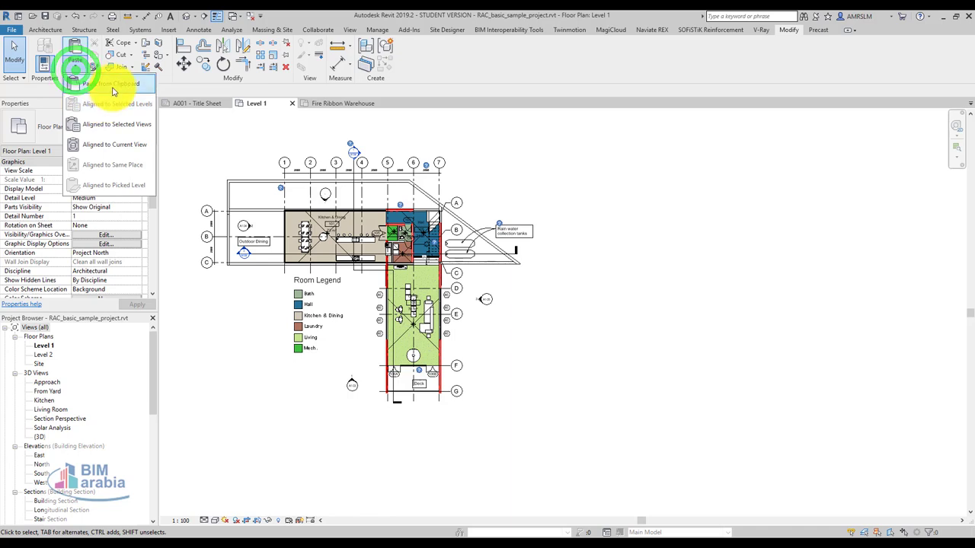
pyautogui.click(113, 87)
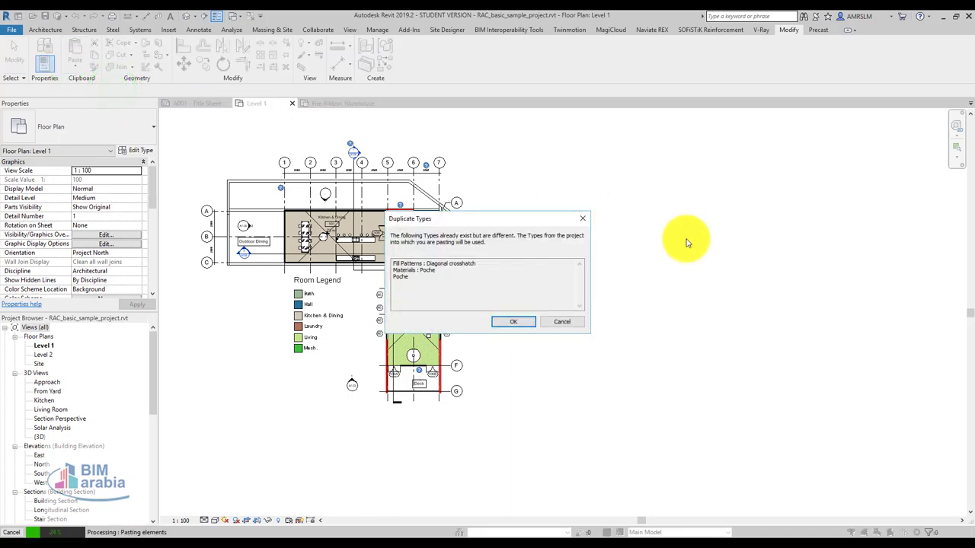
pyautogui.click(502, 318)
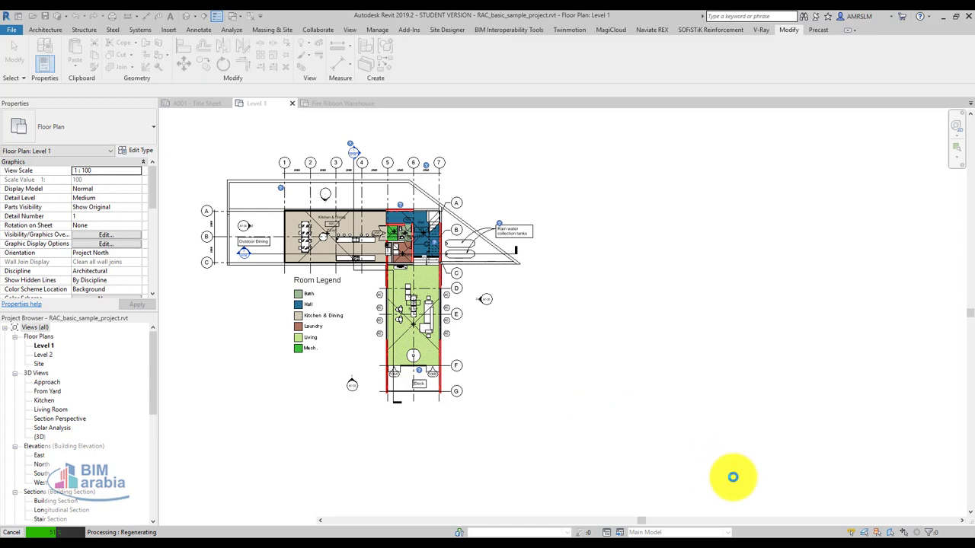
# Step: Recentre the plan, finish the pasted detail group, and clear the selection
pyautogui.click(921, 506)
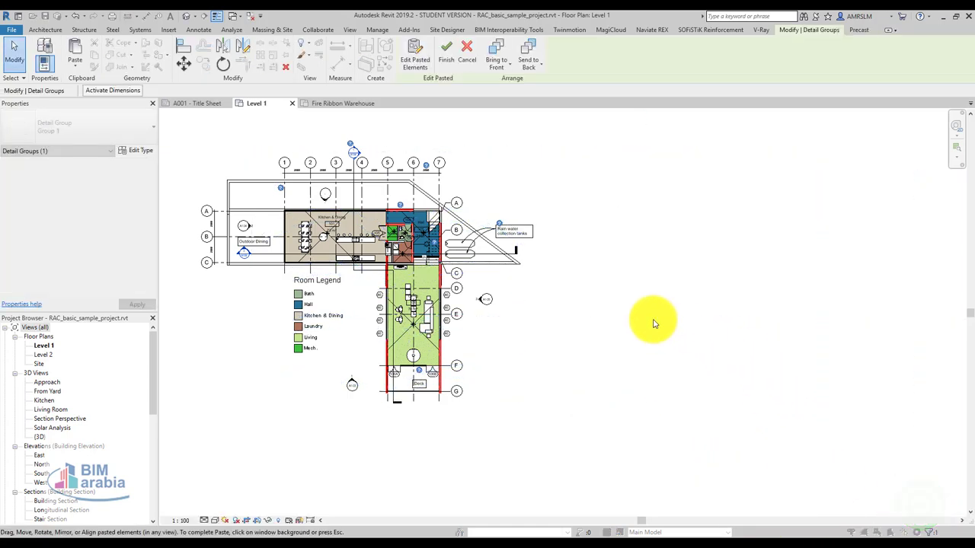
pyautogui.scroll(-3, 652, 324)
pyautogui.click(812, 348)
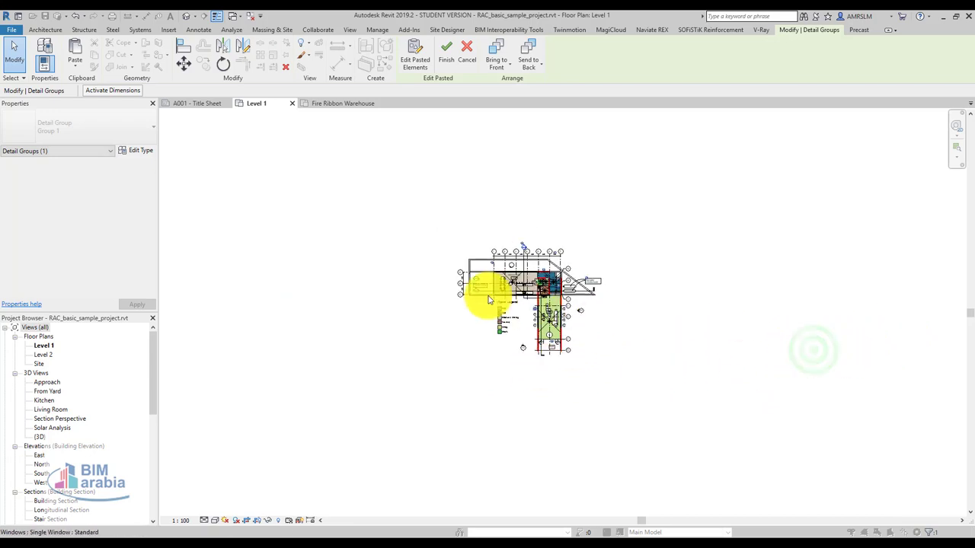
pyautogui.scroll(1, 592, 342)
pyautogui.scroll(2, 583, 342)
pyautogui.scroll(1, 392, 185)
pyautogui.scroll(2, 409, 268)
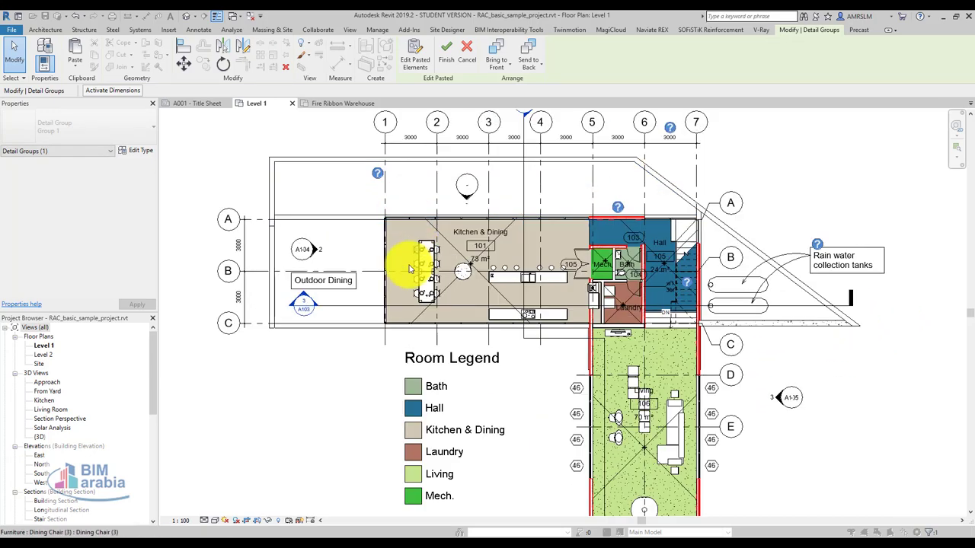
pyautogui.moveTo(398, 322); pyautogui.dragTo(432, 290, button='middle')
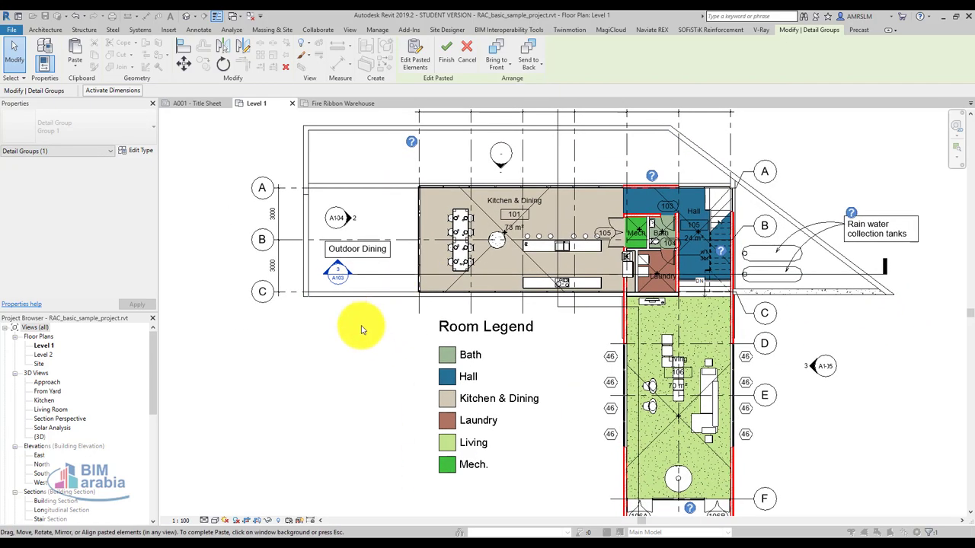
pyautogui.click(441, 64)
pyautogui.scroll(-2, 327, 355)
pyautogui.click(335, 358)
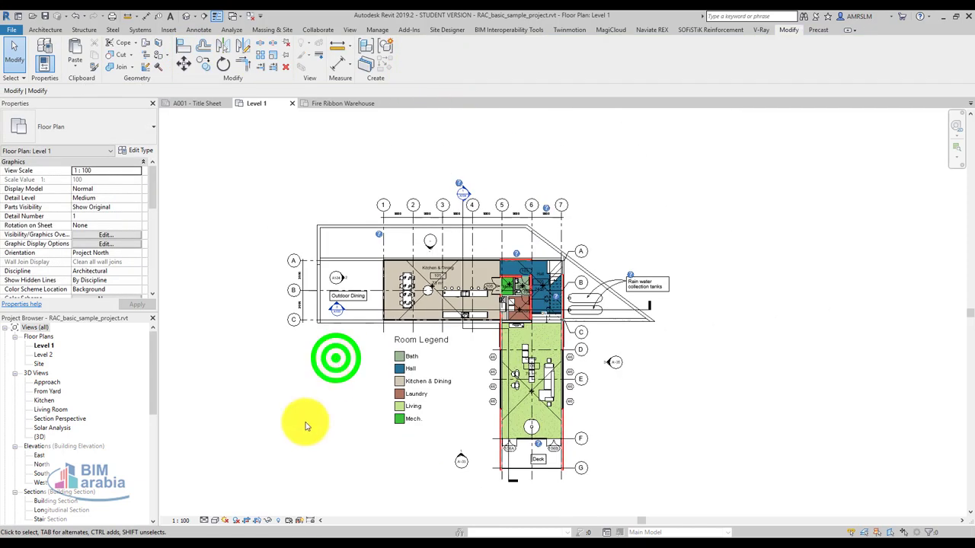
# Step: Window-select the pasted sample ribbons and delete them
pyautogui.click(248, 524)
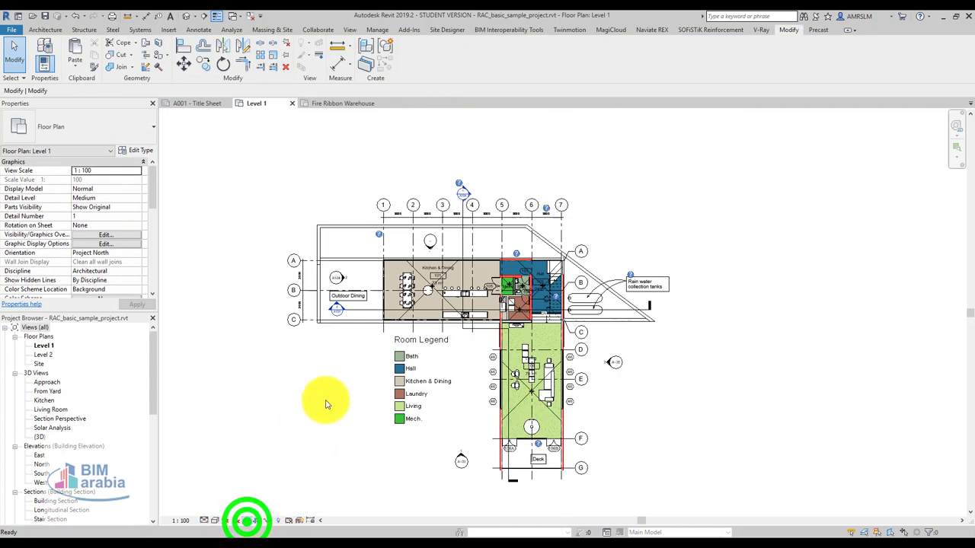
pyautogui.scroll(-2, 335, 391)
pyautogui.click(712, 242)
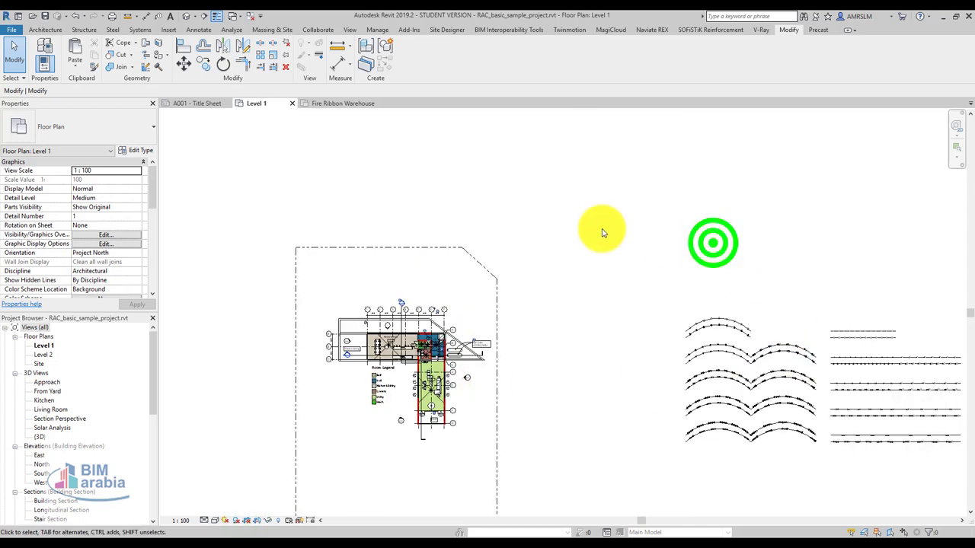
pyautogui.scroll(-1, 601, 226)
pyautogui.moveTo(613, 232); pyautogui.dragTo(913, 429)
pyautogui.press('Delete')
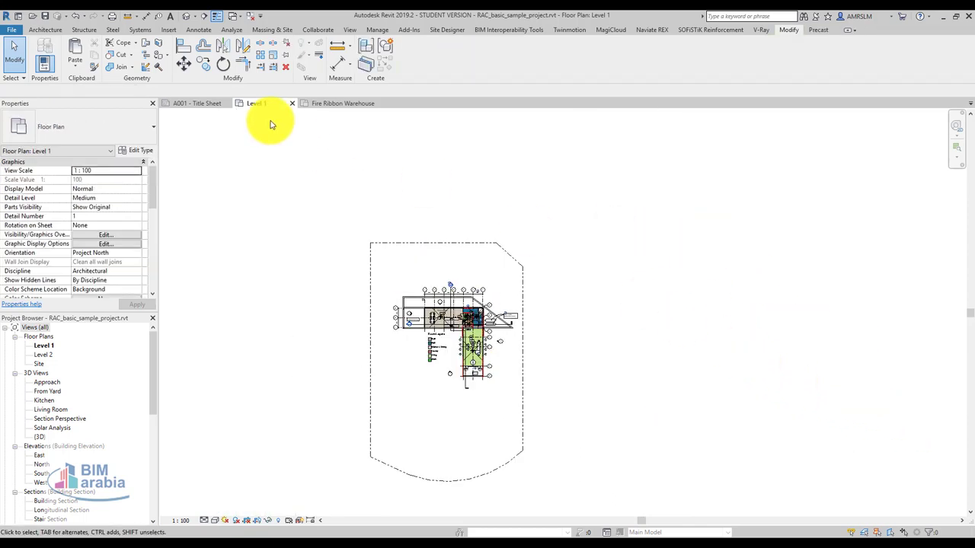
# Step: Start a detail component using the Fire_Rating_Ribbon_3HR_Curved 1/16" type
pyautogui.click(198, 30)
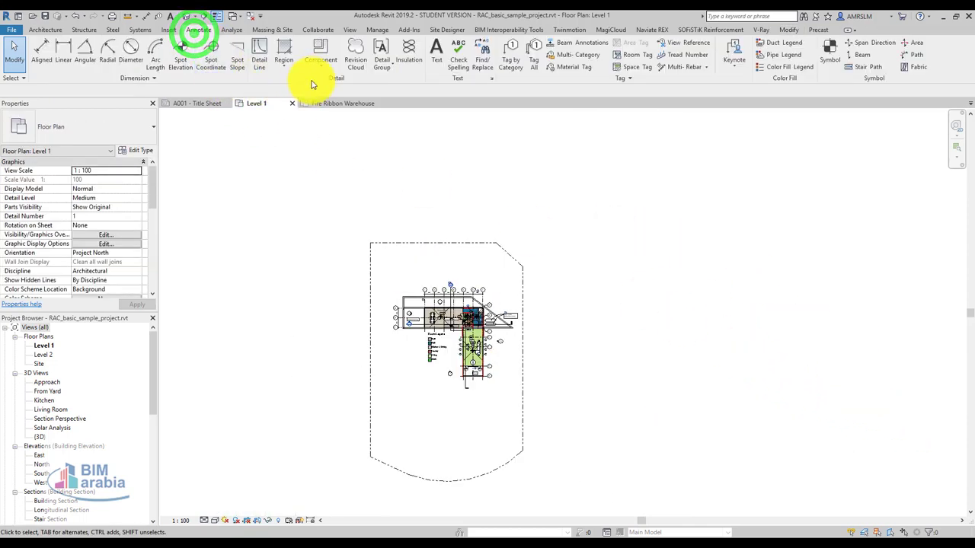
pyautogui.click(326, 63)
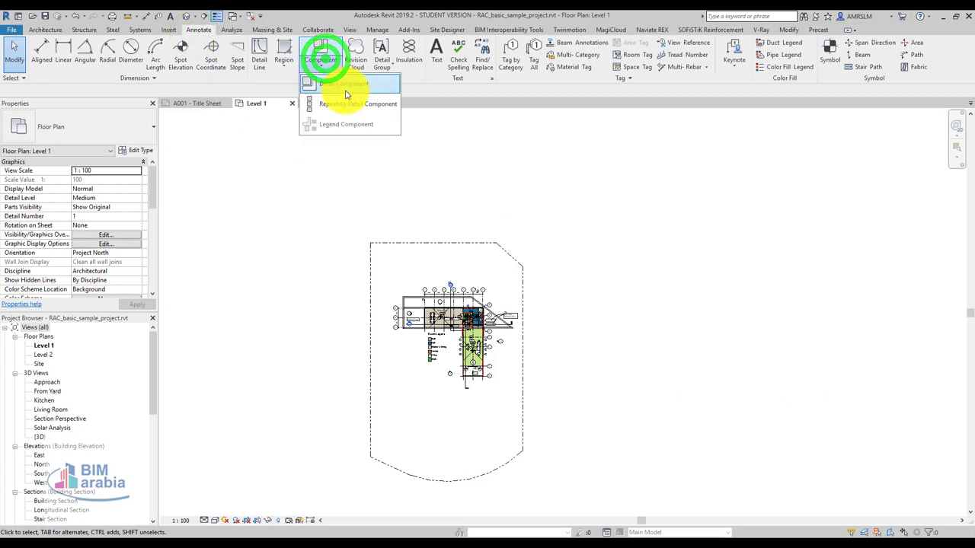
pyautogui.click(344, 87)
pyautogui.click(81, 127)
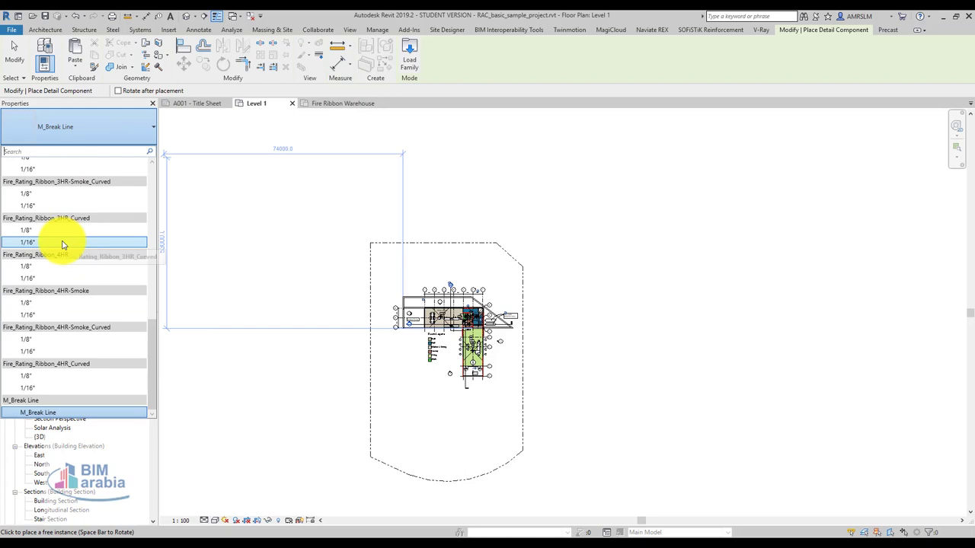
pyautogui.click(64, 242)
pyautogui.scroll(3, 402, 283)
pyautogui.scroll(2, 469, 278)
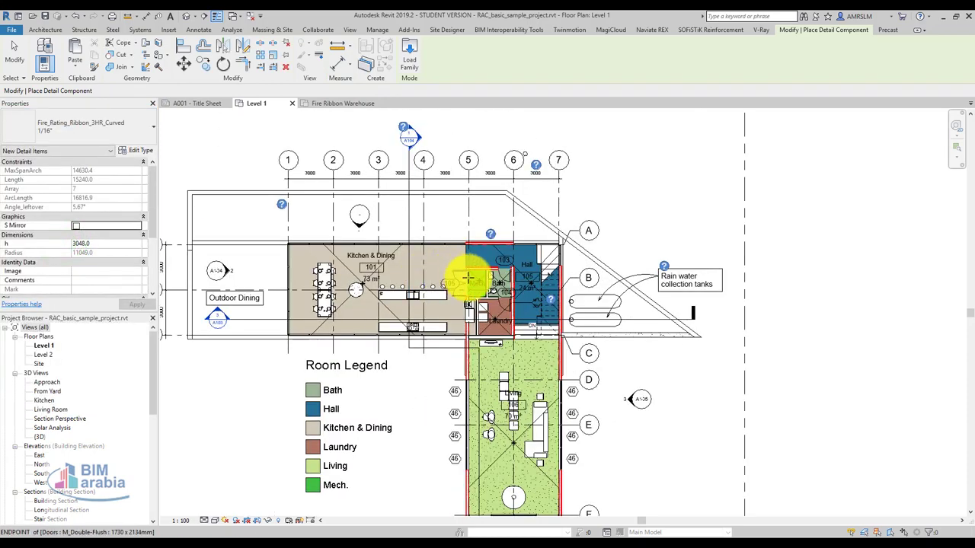
pyautogui.scroll(3, 471, 292)
pyautogui.scroll(2, 627, 450)
pyautogui.scroll(2, 592, 455)
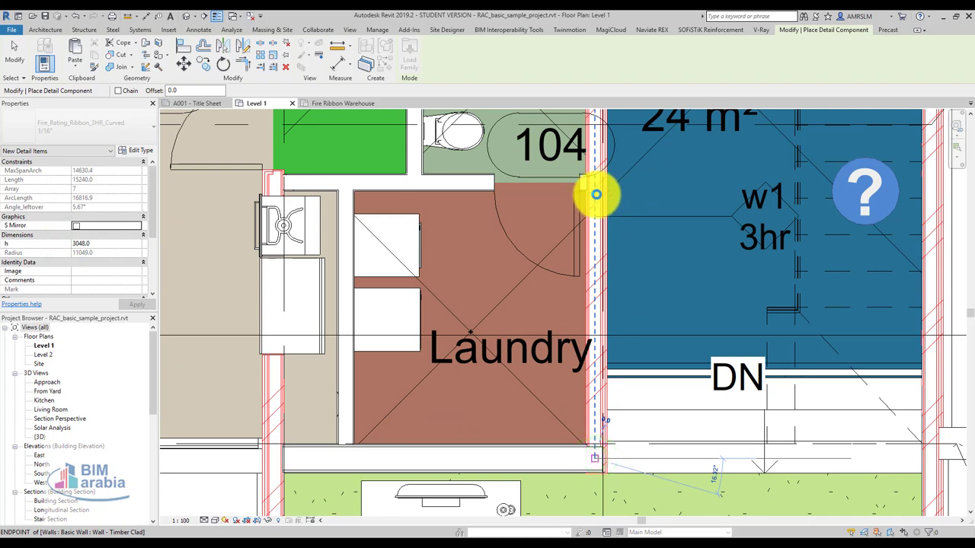
# Step: Place a trial curved ribbon around the Mech./Laundry walls, then delete it
pyautogui.click(595, 195)
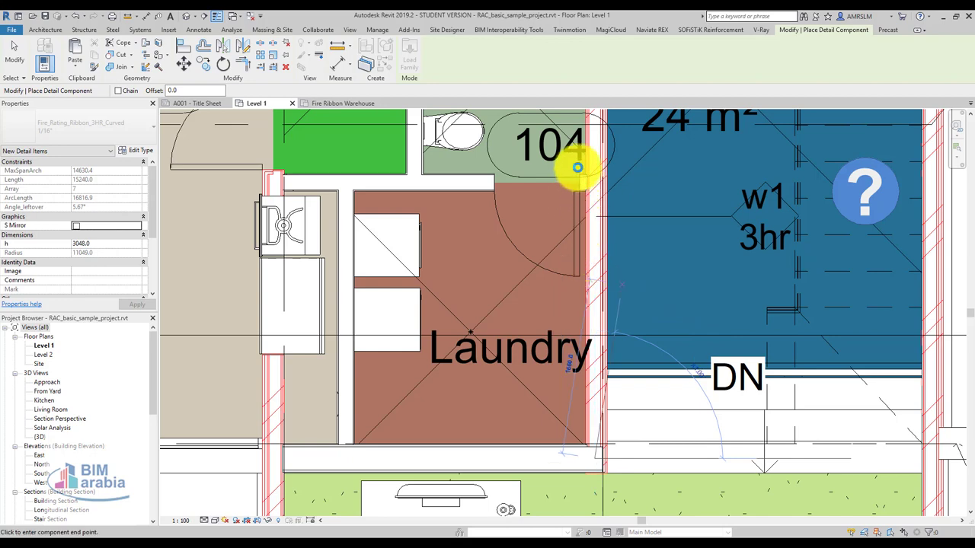
pyautogui.scroll(-2, 577, 166)
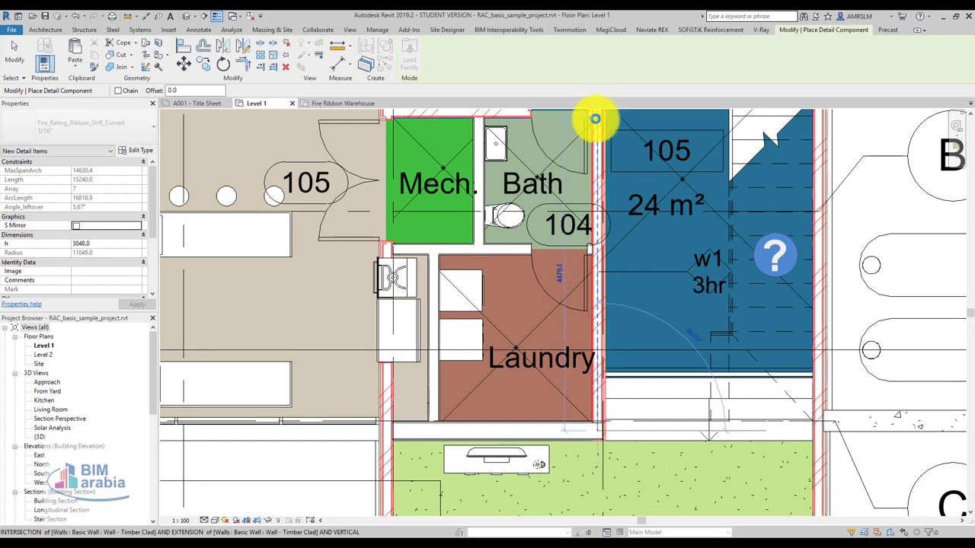
pyautogui.click(385, 206)
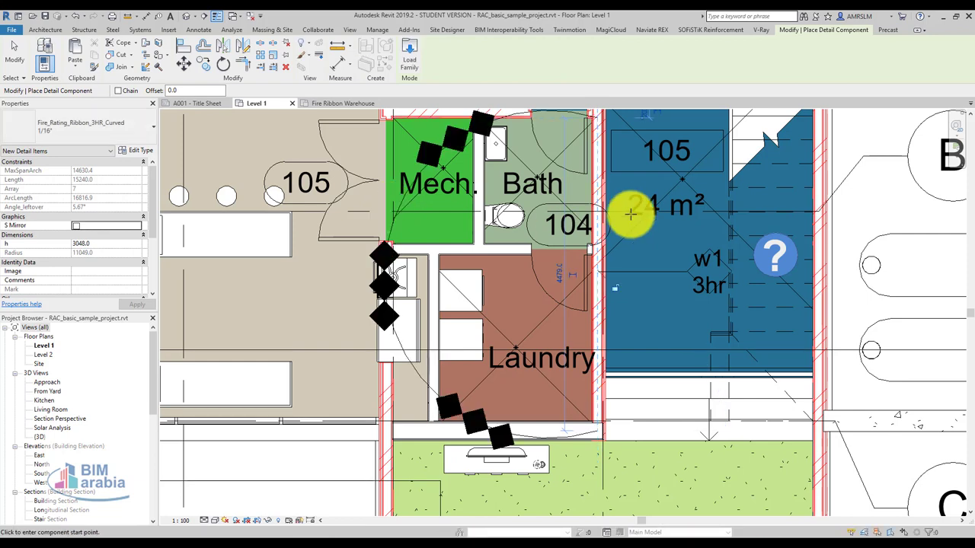
pyautogui.press('Escape')
pyautogui.click(390, 319)
pyautogui.click(385, 276)
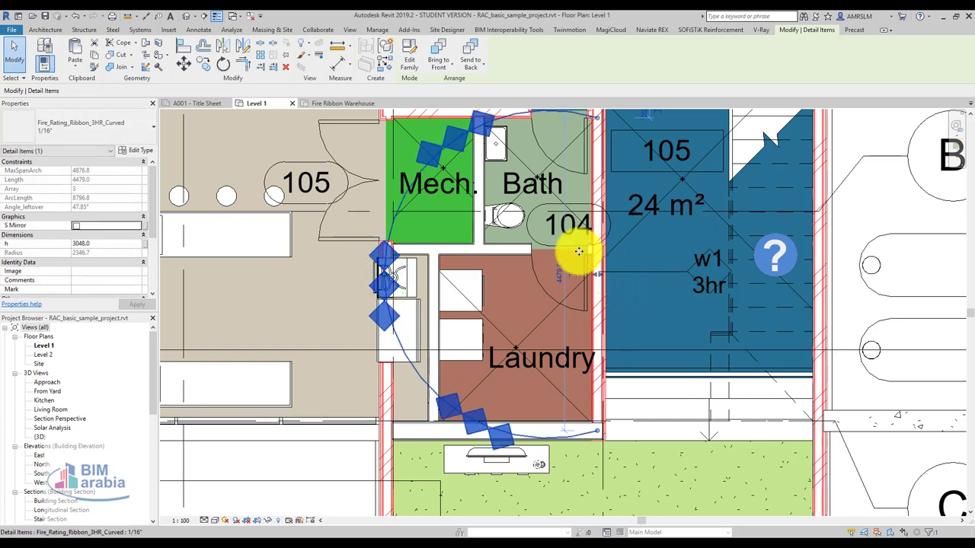
pyautogui.press('Delete')
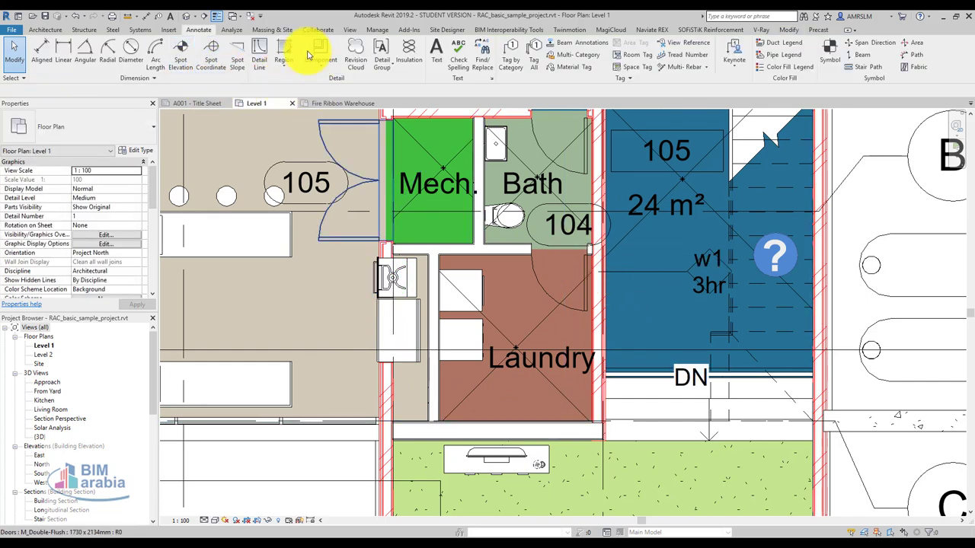
# Step: Start a detail component with the Fire_Rating_Ribbon_3HR-Smoke 1/16" type
pyautogui.click(315, 63)
pyautogui.click(327, 98)
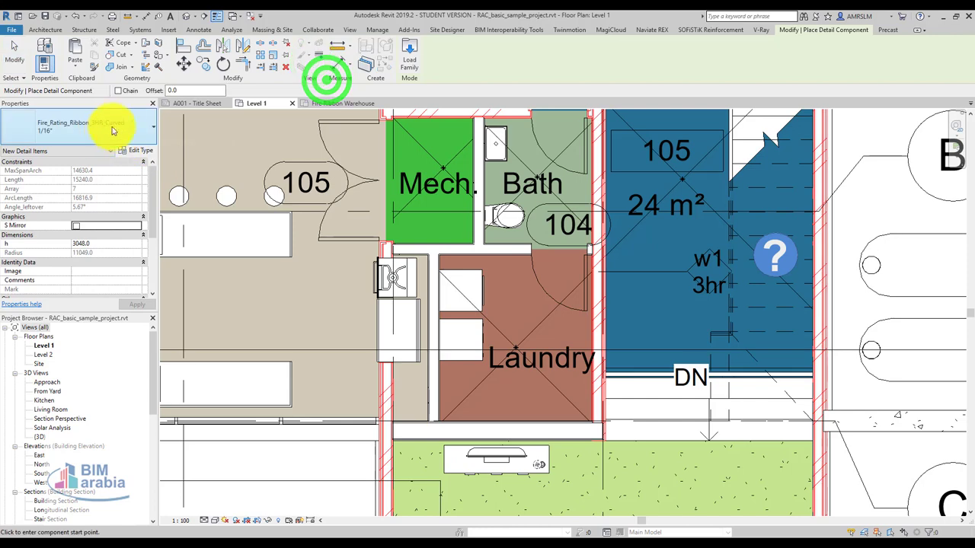
pyautogui.click(113, 124)
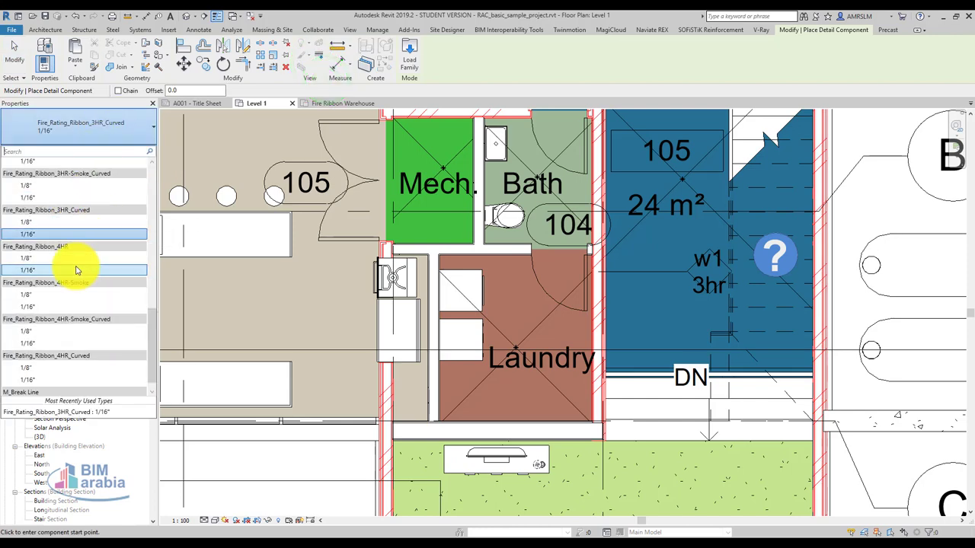
pyautogui.scroll(1, 84, 229)
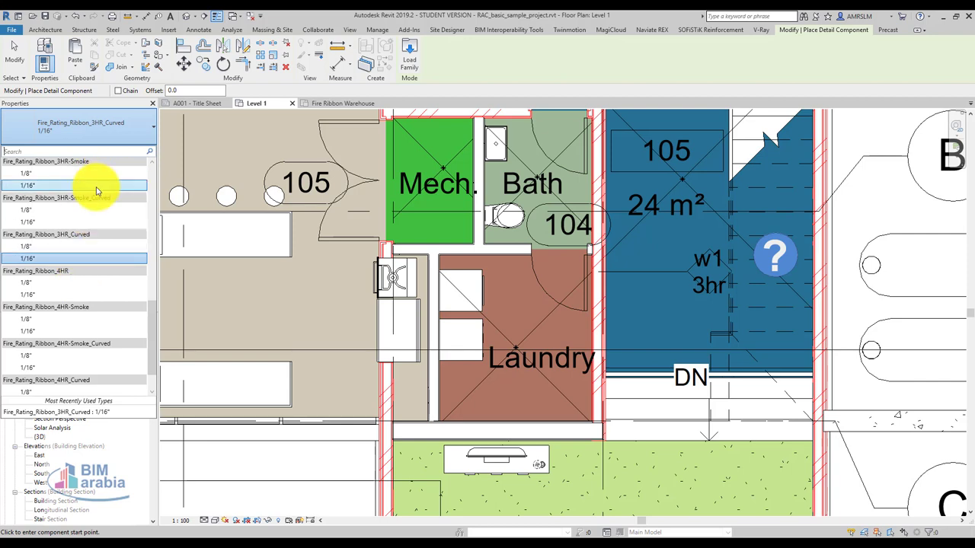
pyautogui.click(97, 187)
# Step: Draw ribbons up the Hall wall and across the top of Bath to Mech
pyautogui.click(598, 429)
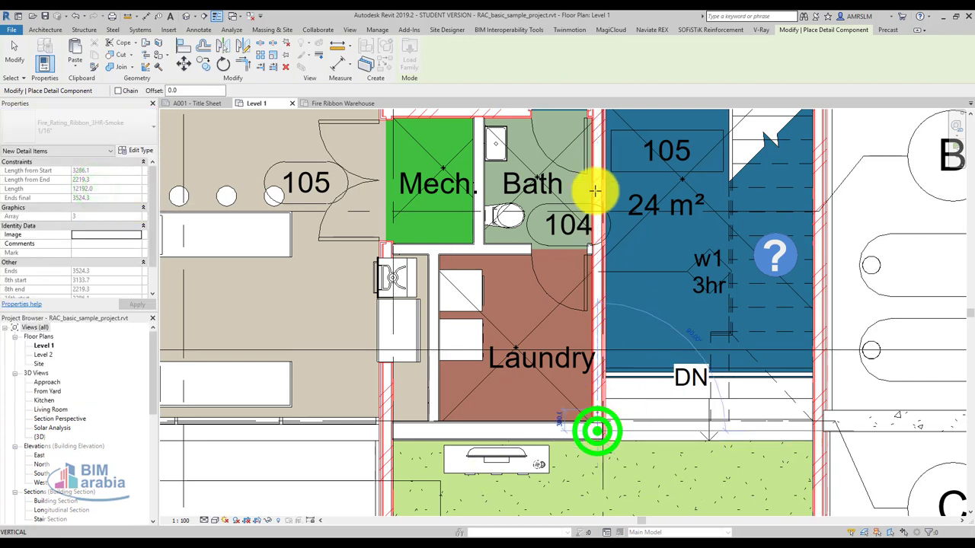
pyautogui.moveTo(585, 174); pyautogui.dragTo(586, 286, button='middle')
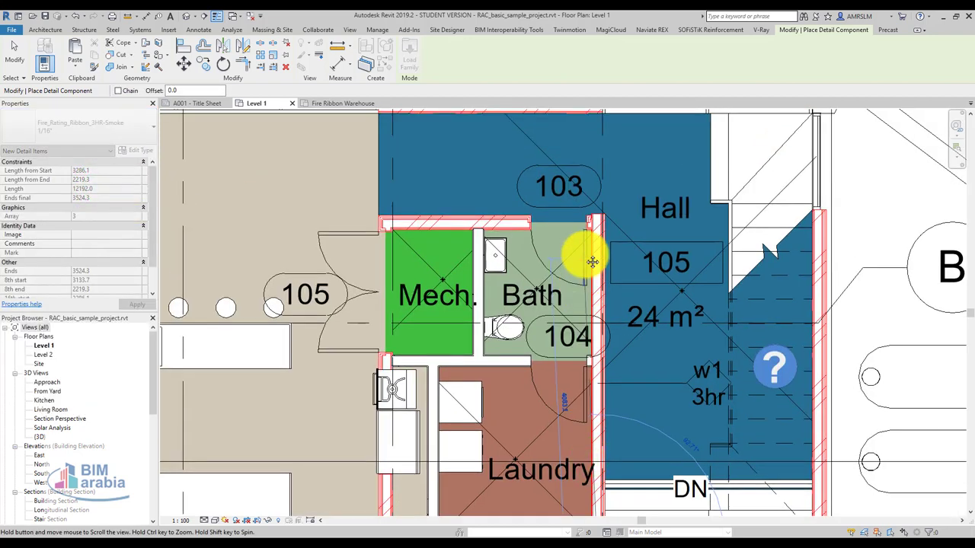
pyautogui.click(597, 221)
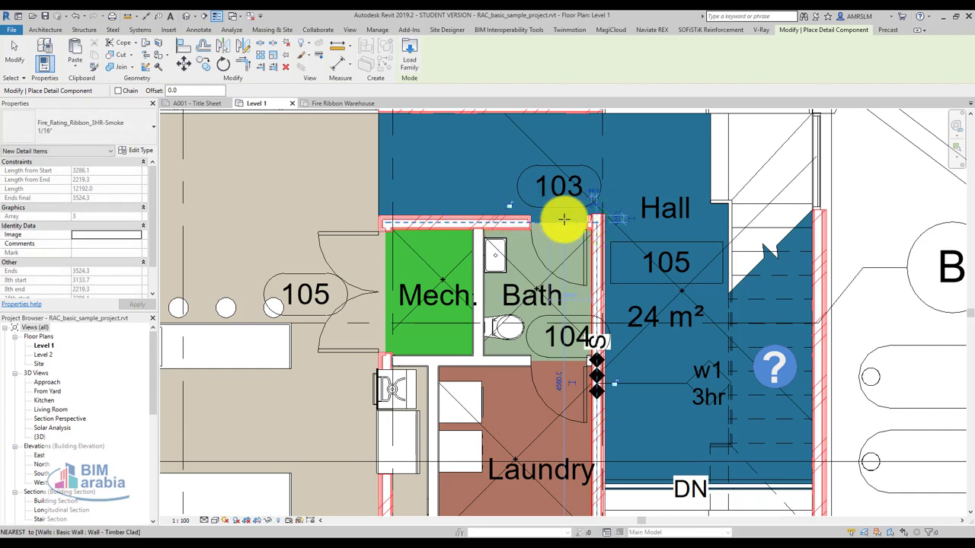
pyautogui.click(597, 221)
pyautogui.click(386, 227)
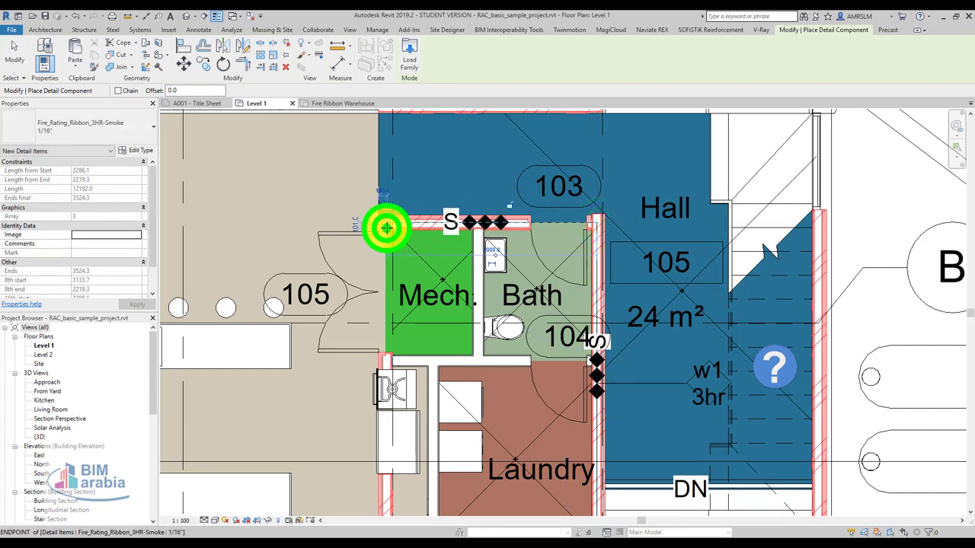
# Step: Run a ribbon down the wall west of Laundry beside Living, then finish placing
pyautogui.moveTo(380, 462); pyautogui.dragTo(399, 254, button='middle')
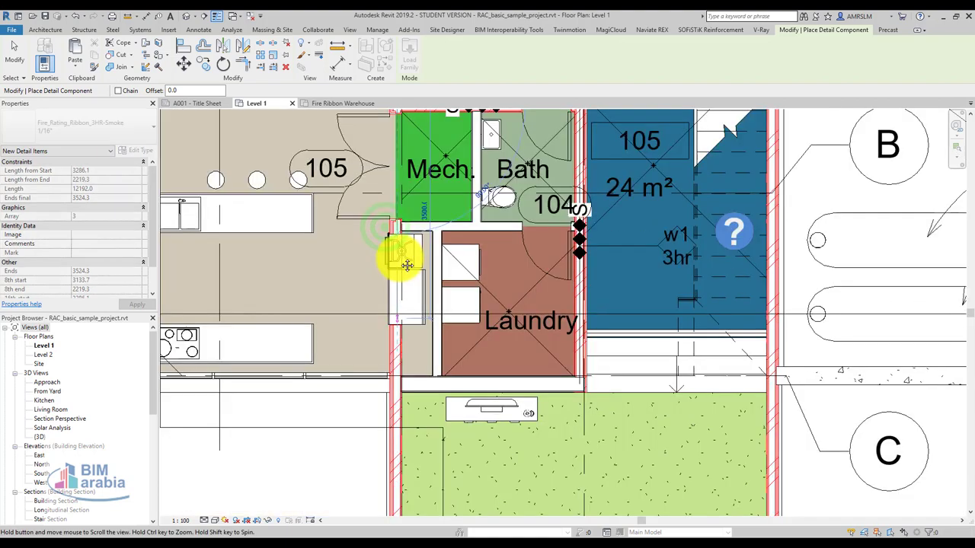
pyautogui.moveTo(412, 467); pyautogui.dragTo(414, 305, button='middle')
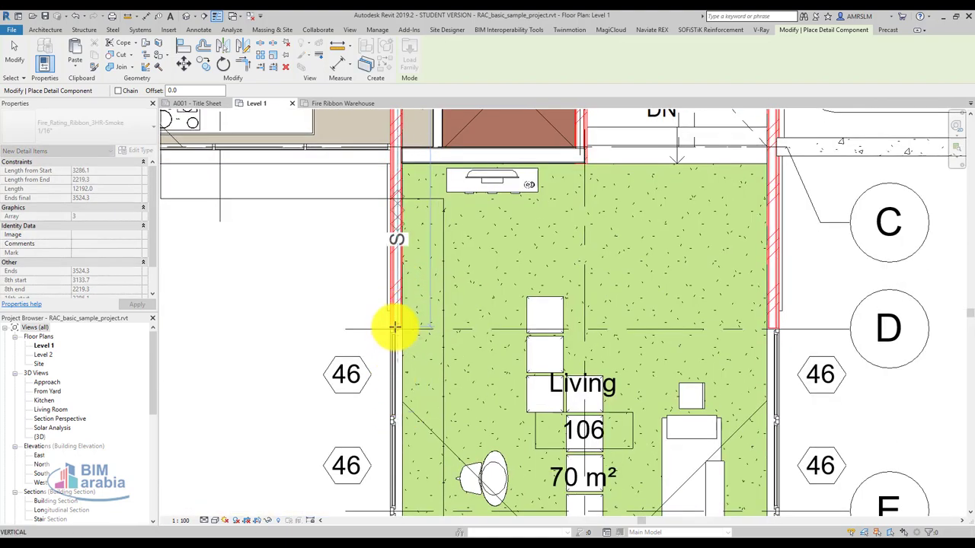
pyautogui.click(393, 328)
pyautogui.press('Escape')
pyautogui.press('Escape')
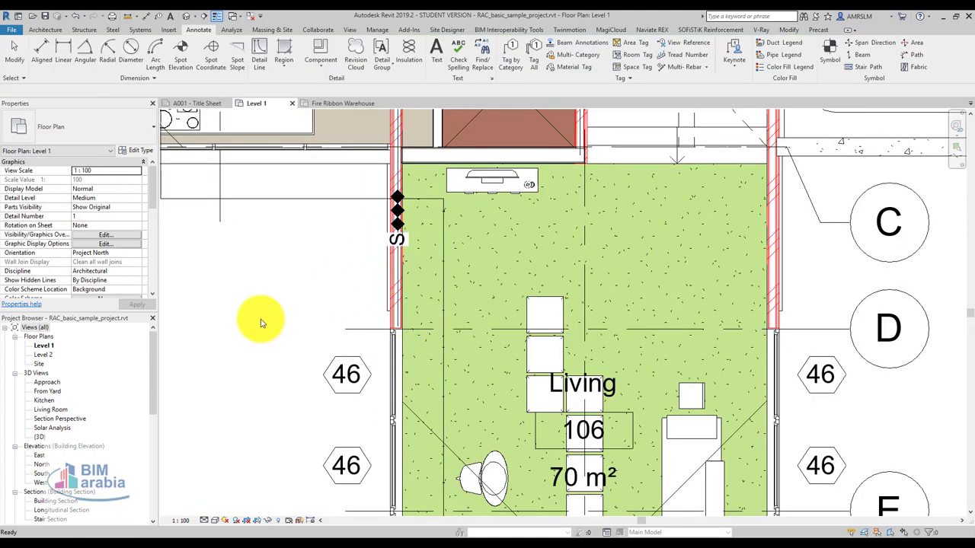
pyautogui.scroll(-3, 261, 320)
pyautogui.moveTo(446, 282); pyautogui.dragTo(457, 305, button='middle')
pyautogui.scroll(3, 457, 305)
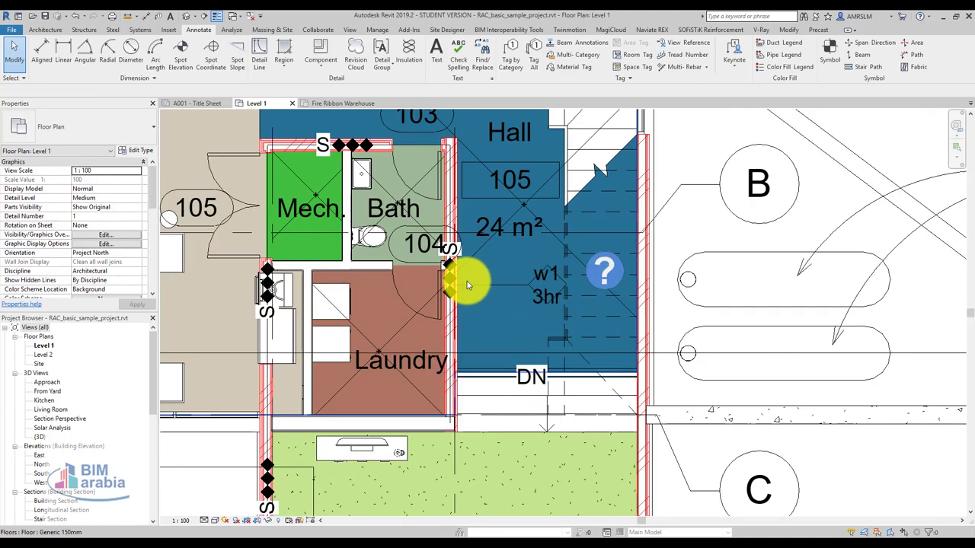